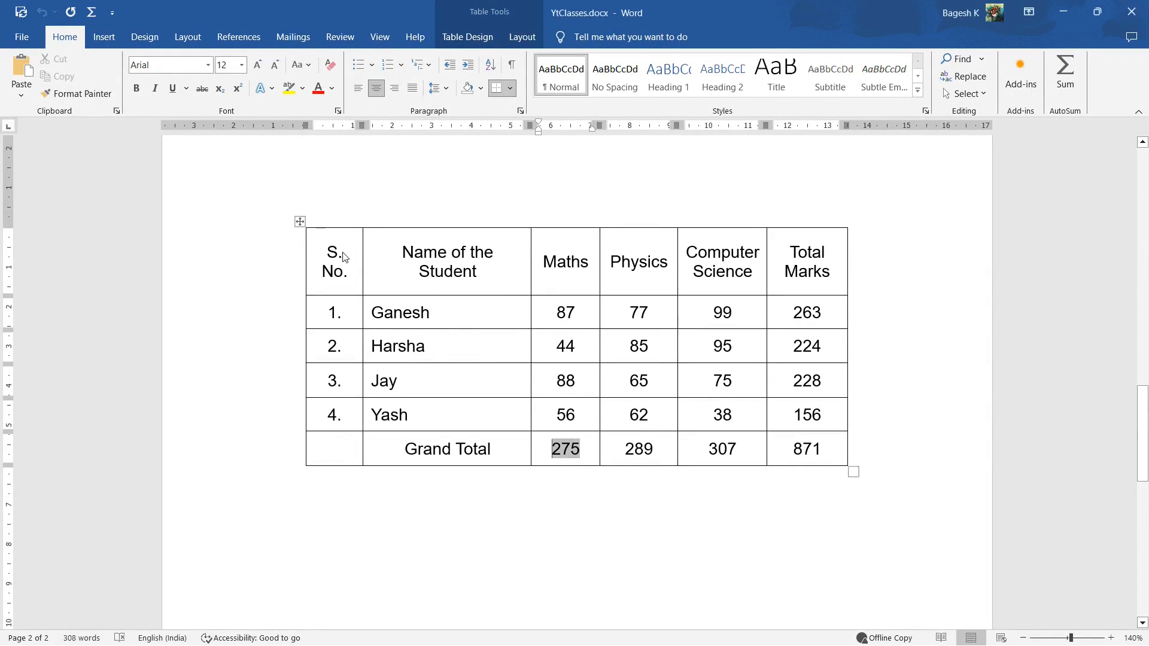
Place the insertion point on the empty line below the student marks table
click(493, 493)
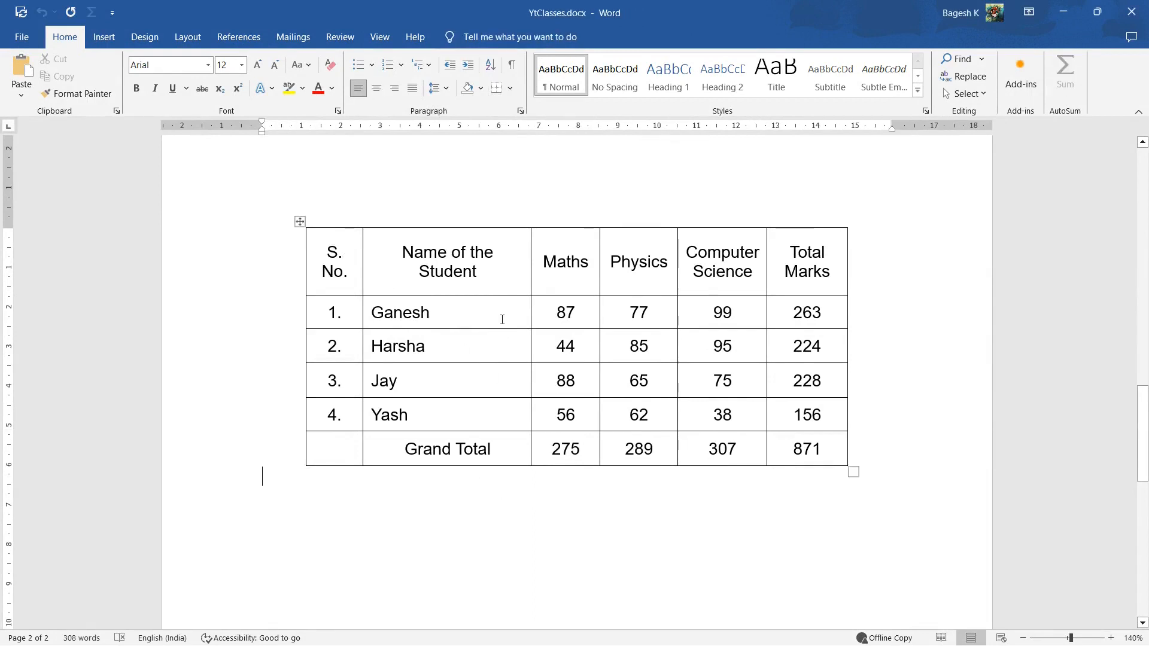
click(104, 36)
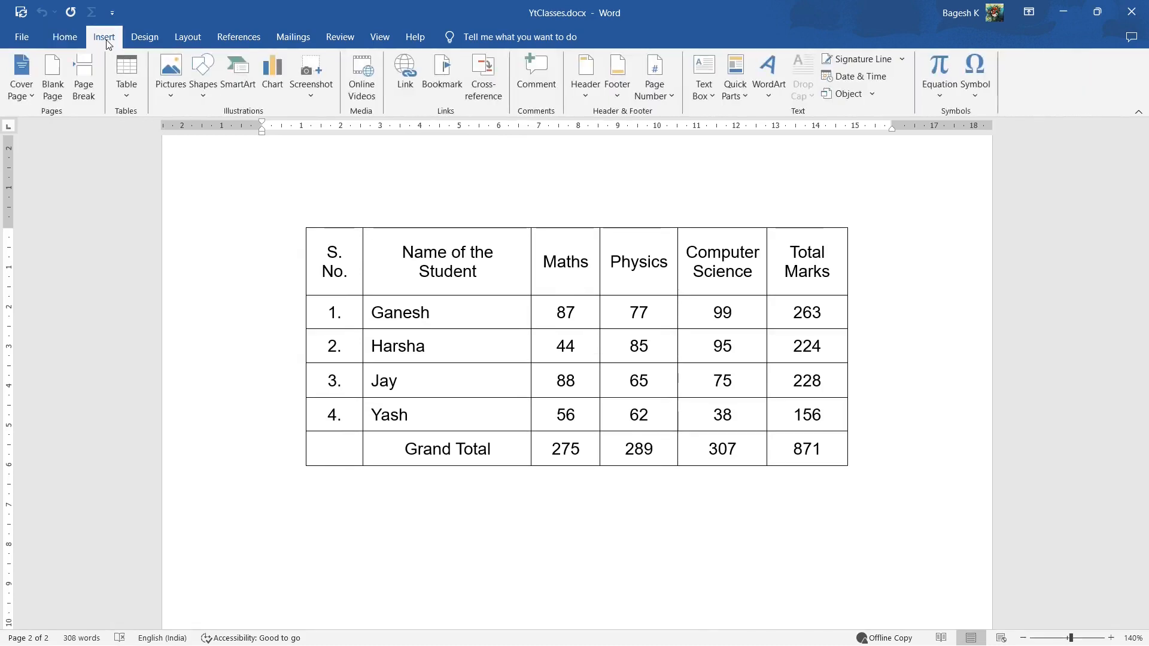
click(141, 95)
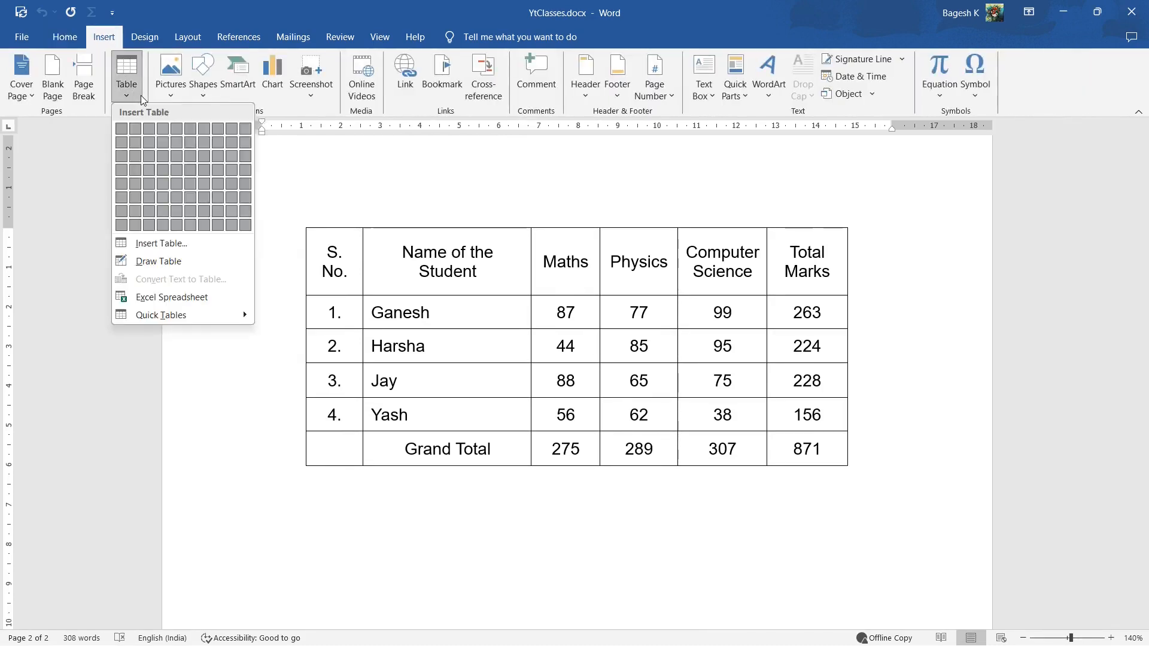
click(142, 95)
click(141, 94)
click(141, 94)
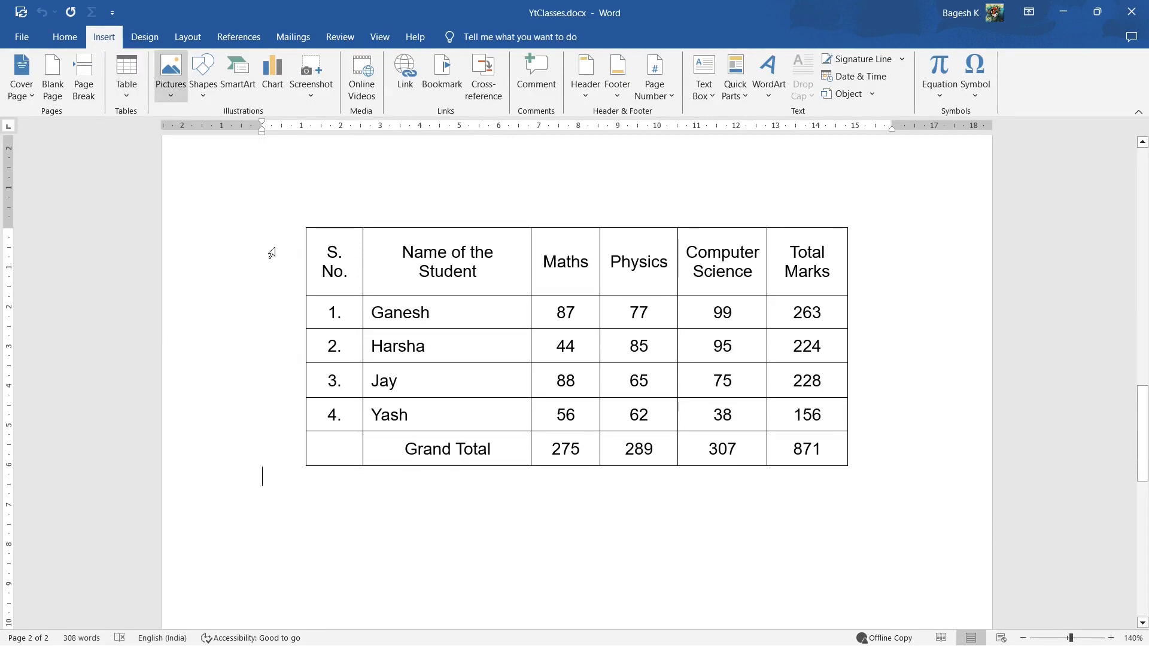
Insert a page break below the marks table to start a blank page
scroll(364, 313, down, 5)
scroll(336, 302, up, 3)
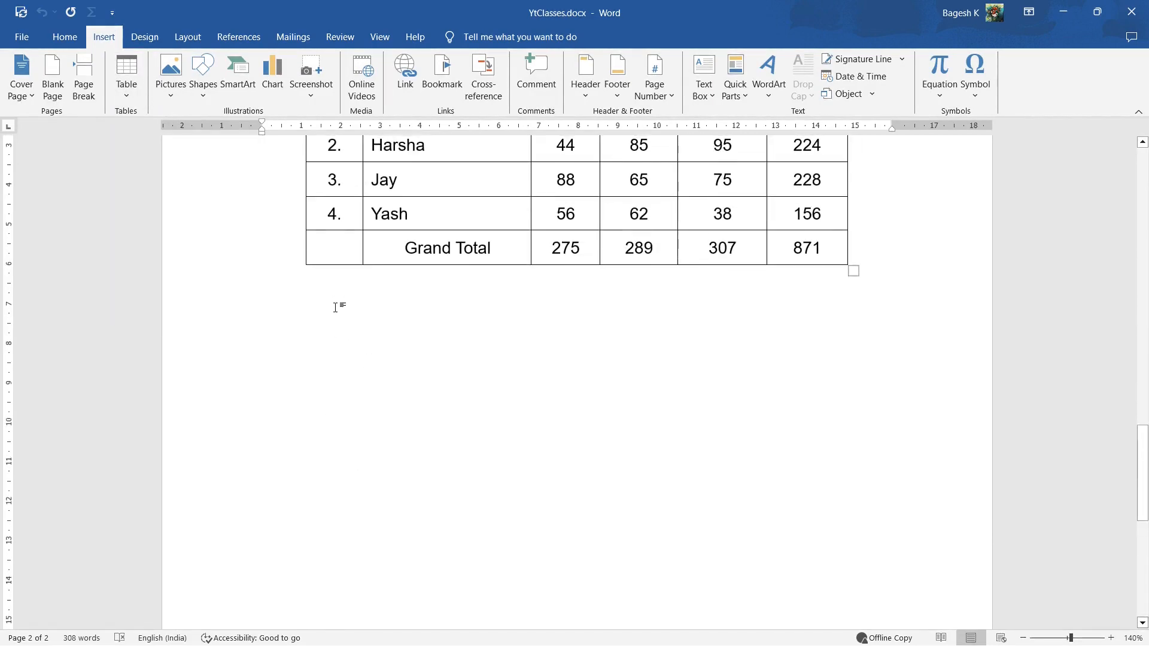
key(ctrl+Return)
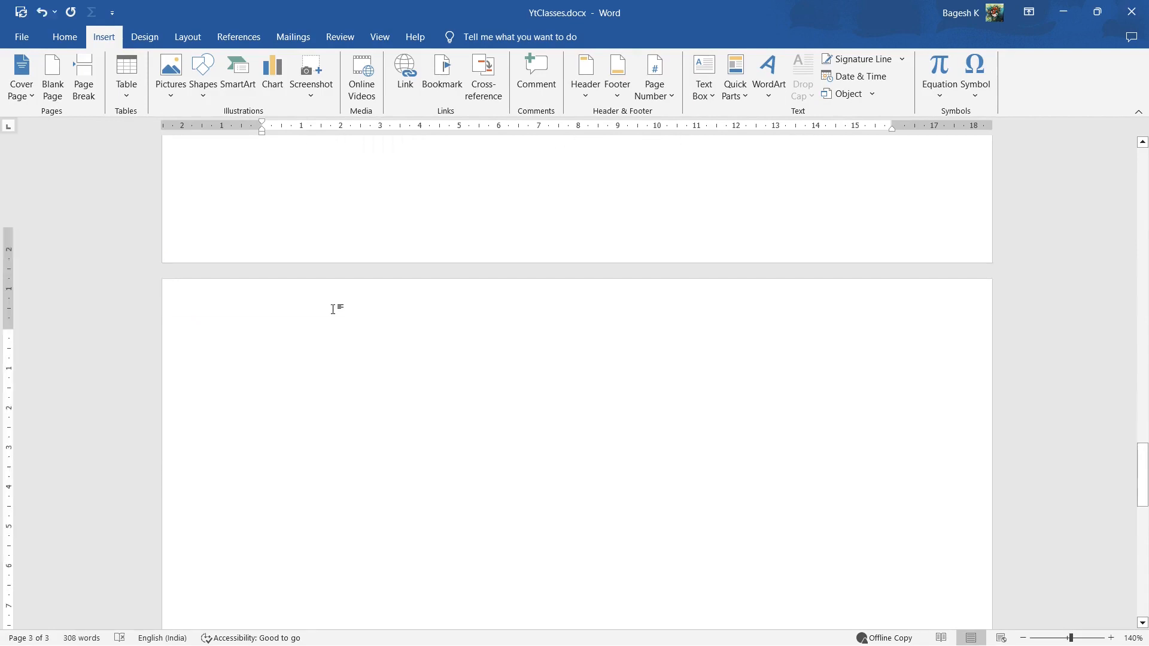
scroll(333, 310, down, 1)
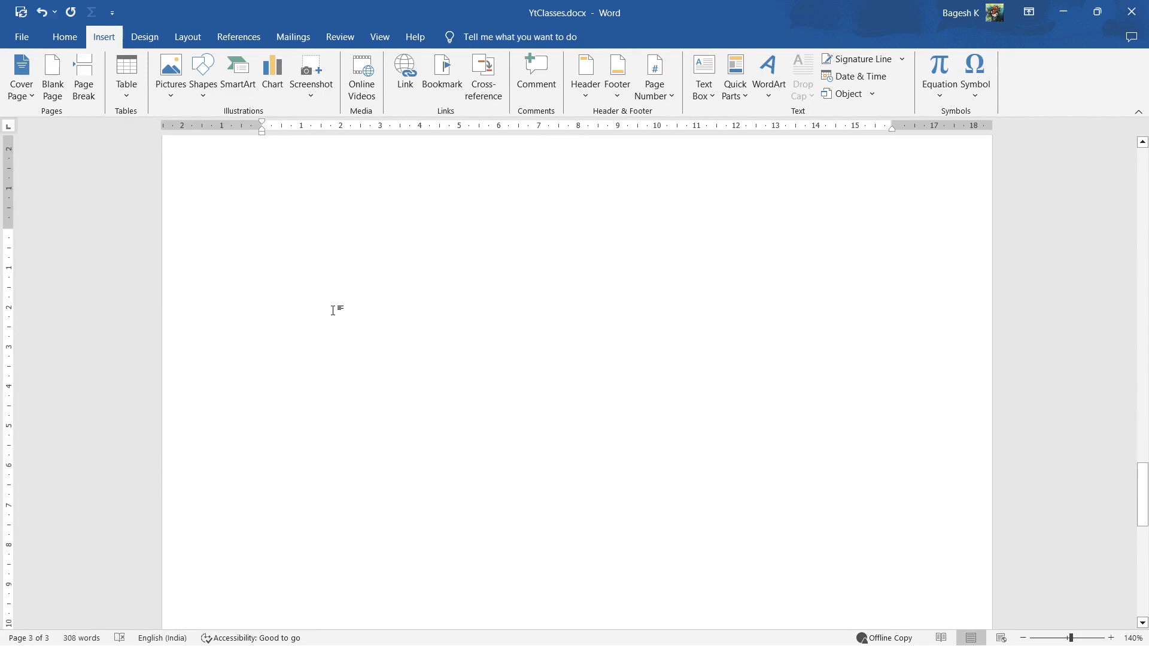
click(181, 98)
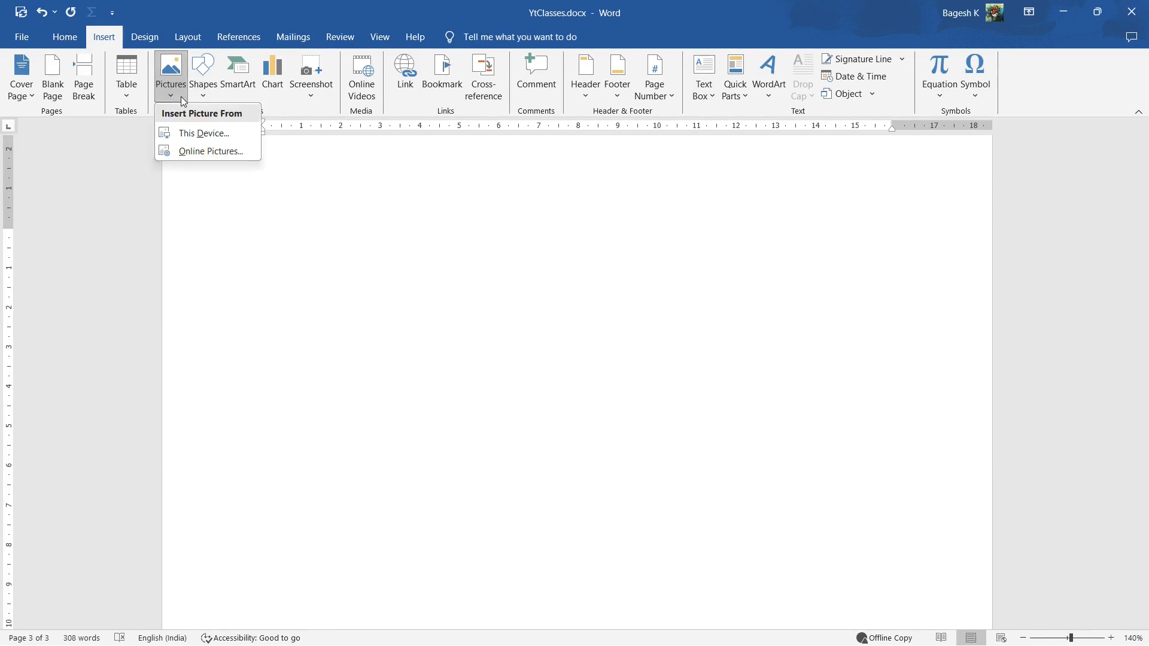
click(195, 156)
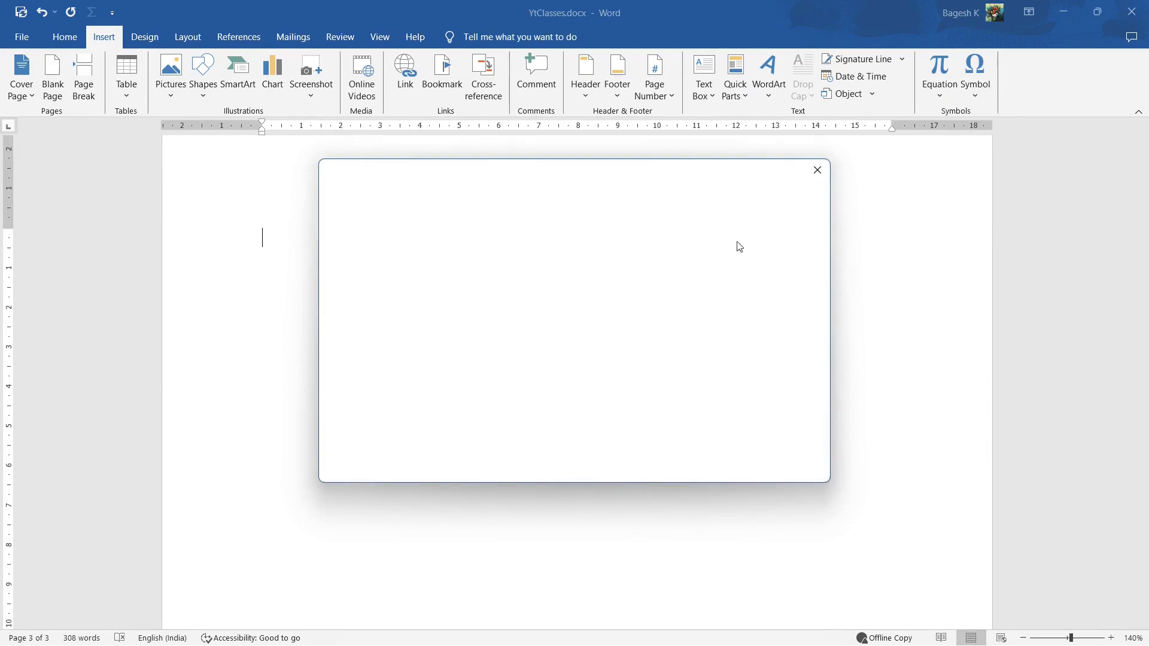
click(818, 171)
Insert the picture peakpx (2).jpg from the Wallpapers folder on the E: drive onto the blank page
click(174, 97)
click(204, 133)
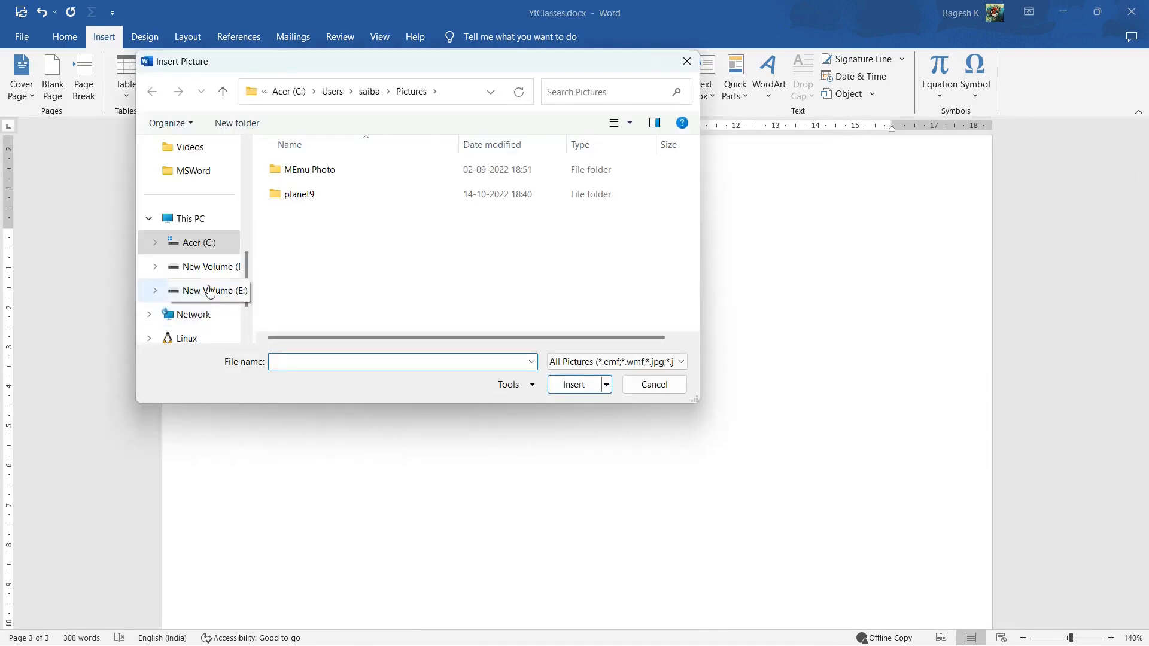
click(180, 291)
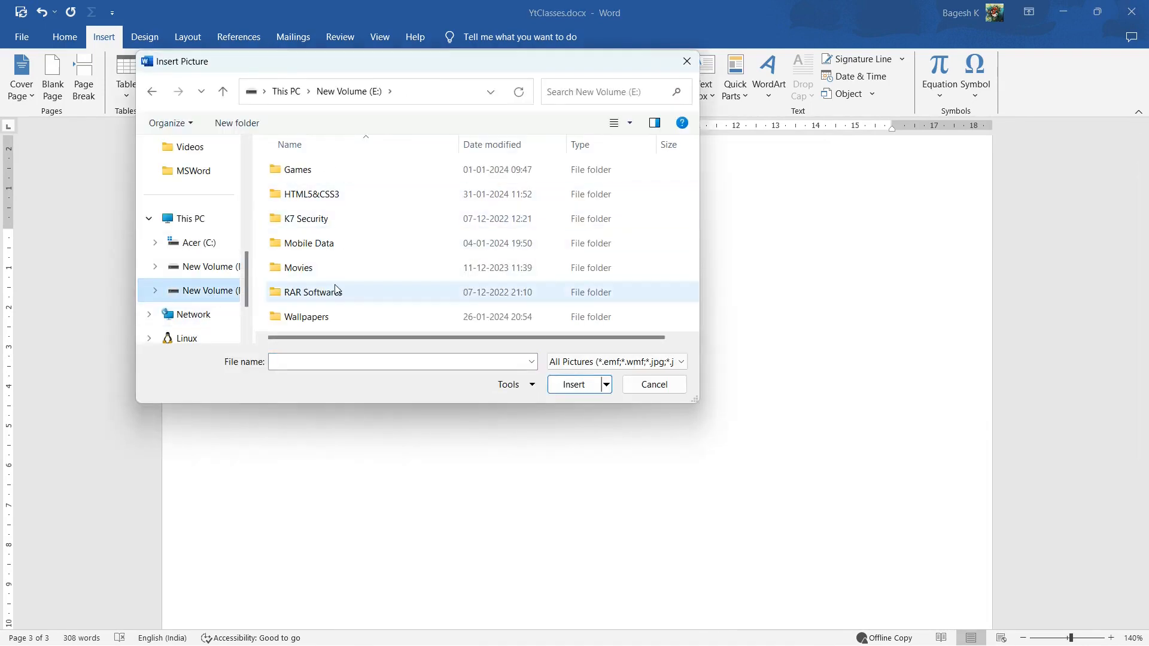
double_click(333, 315)
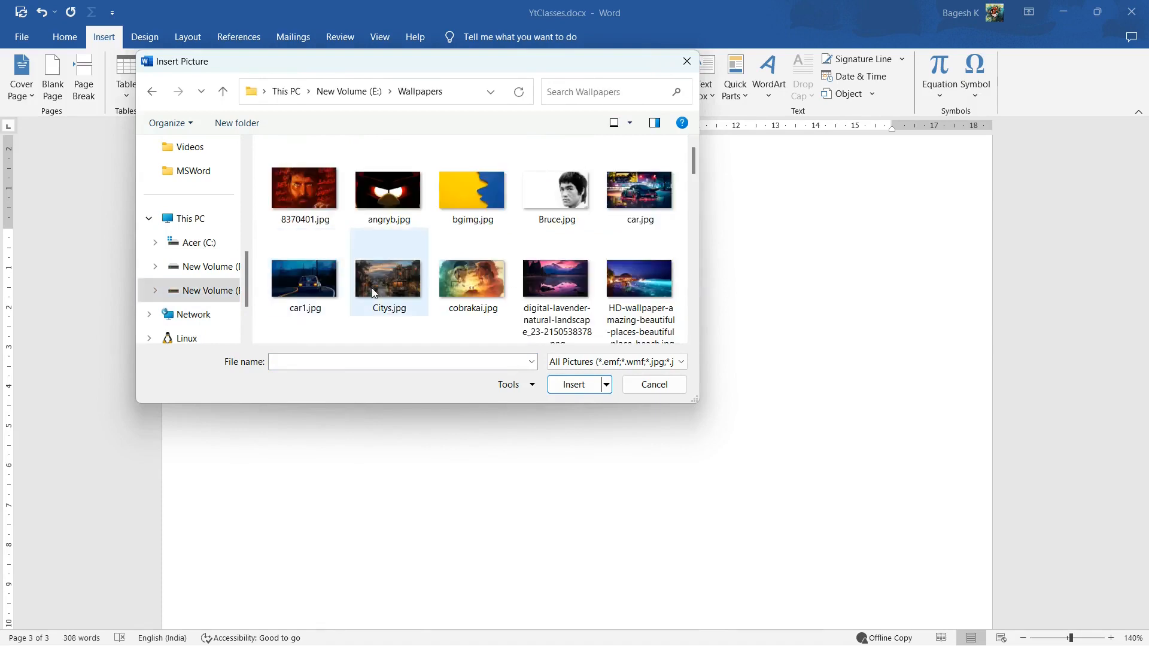
scroll(372, 286, down, 2)
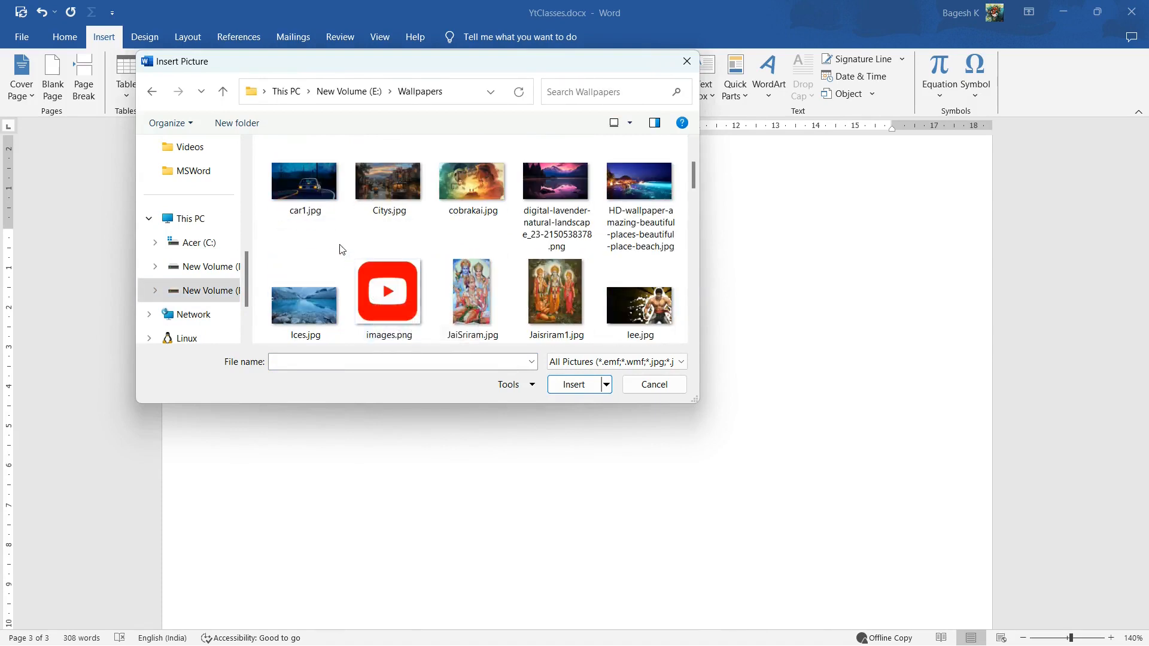
click(323, 302)
scroll(574, 243, down, 5)
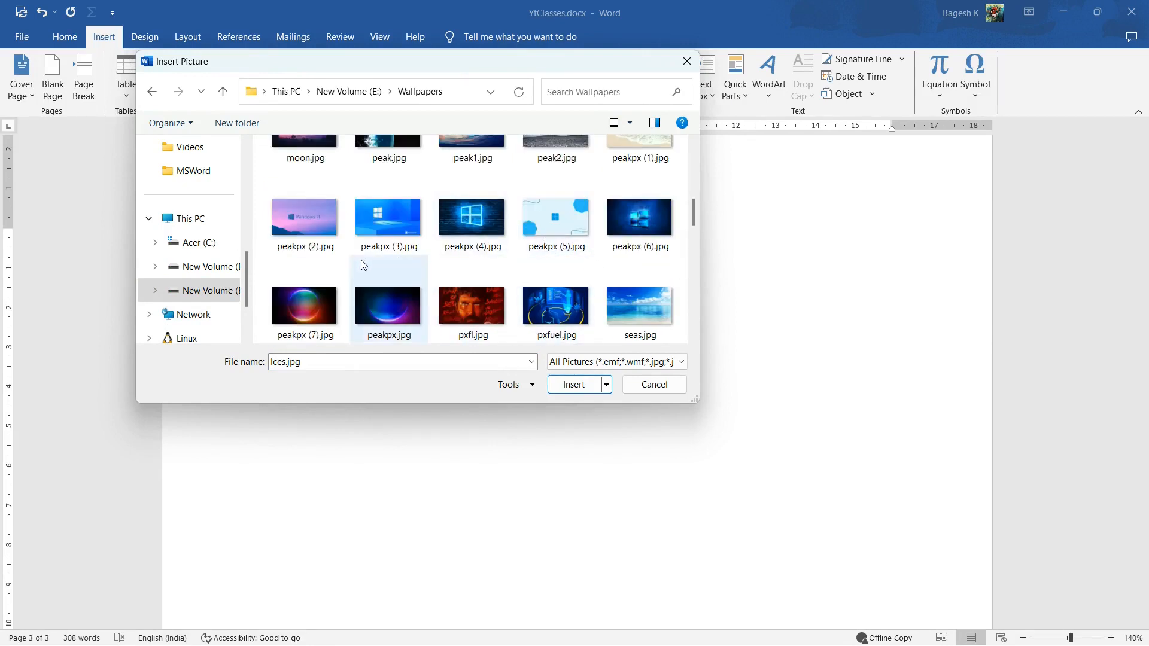
click(318, 231)
click(572, 388)
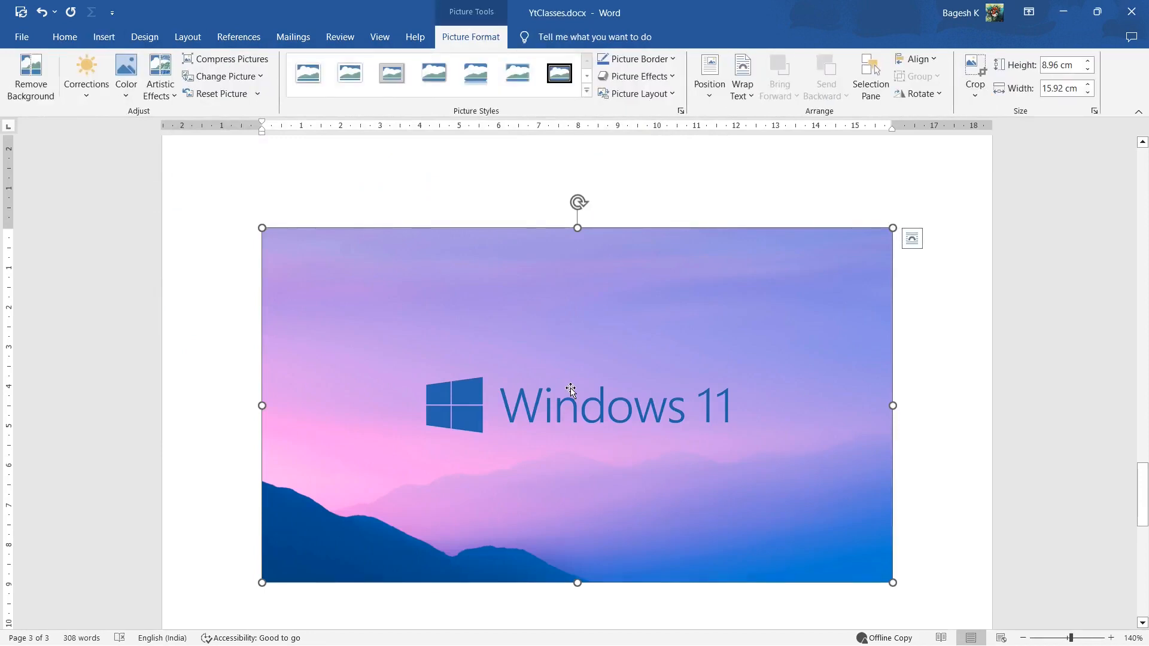
Shrink the inline picture to about 7.82 × 13.9 cm and try to move it freely on the page
scroll(591, 358, up, 2)
scroll(591, 358, down, 2)
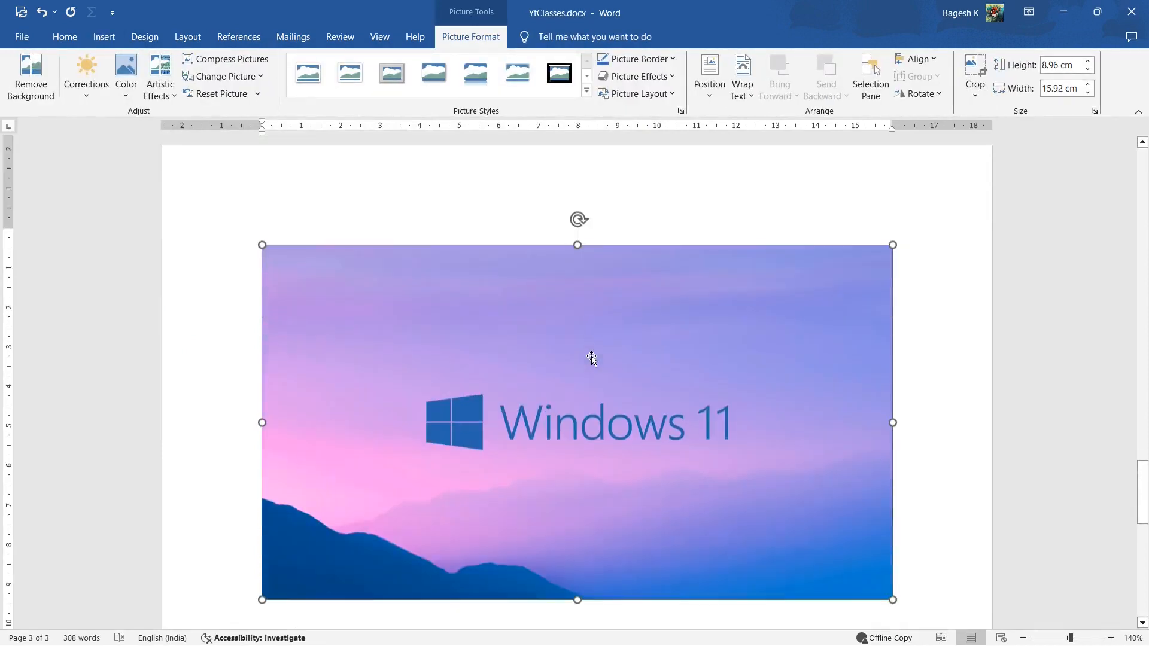
scroll(591, 357, down, 1)
drag(677, 449, 761, 541)
drag(601, 411, 718, 356)
drag(580, 299, 521, 353)
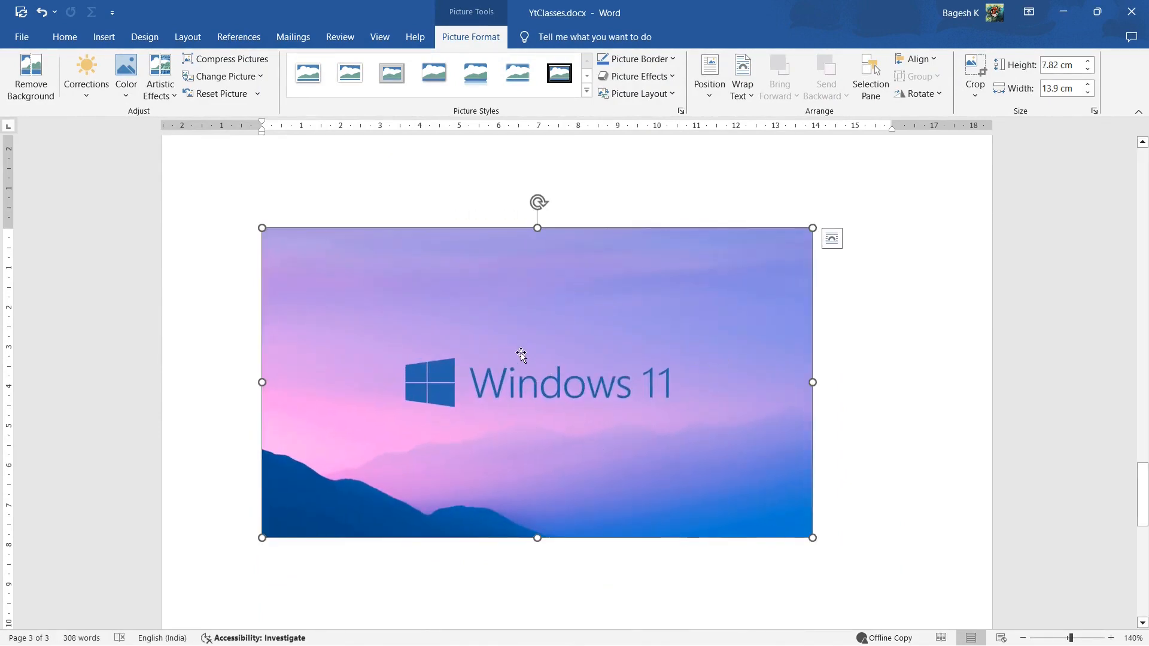
Set the picture's text wrapping to In Front of Text and shrink it to about 2.84 × 5.05 cm
click(749, 100)
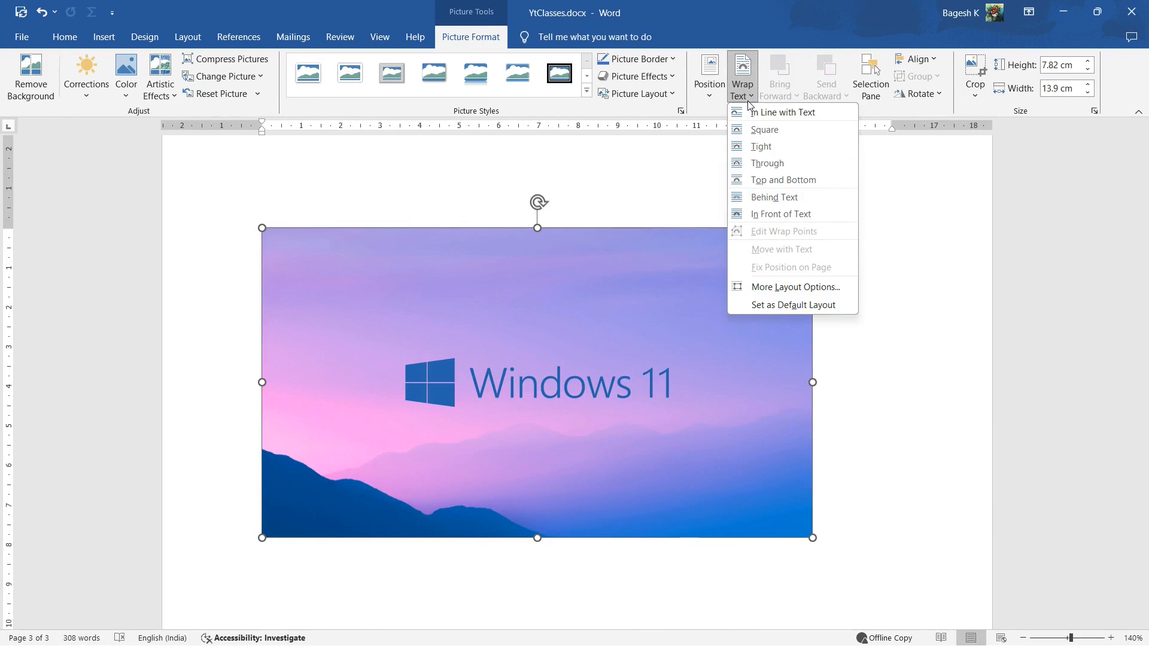
click(767, 216)
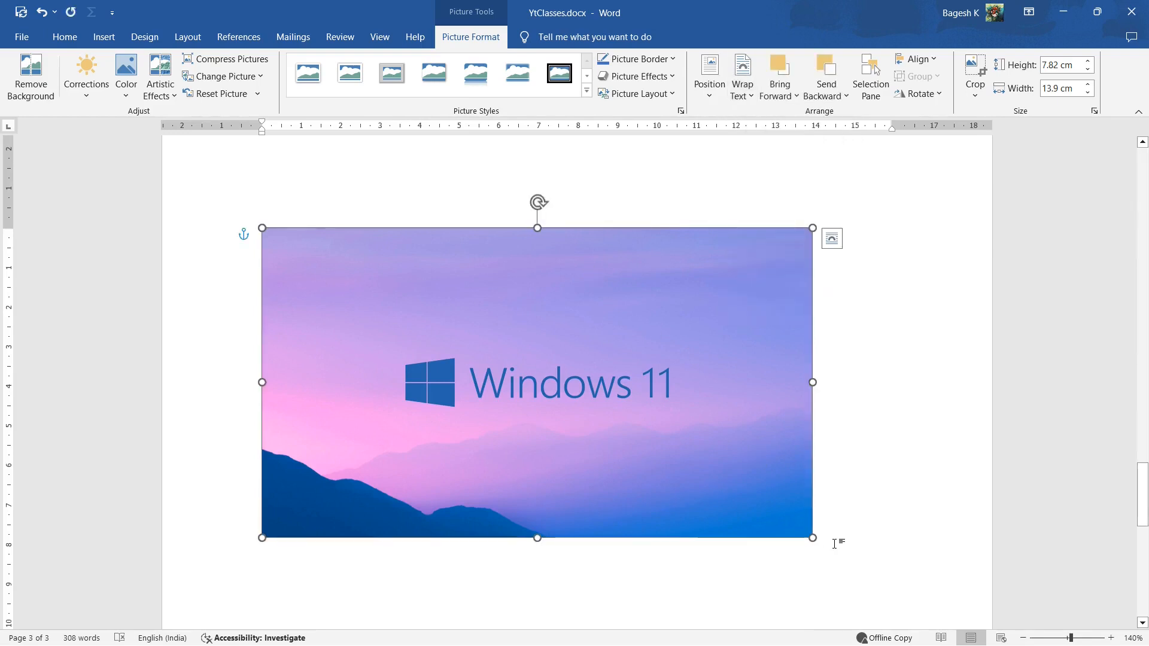
drag(812, 538, 465, 344)
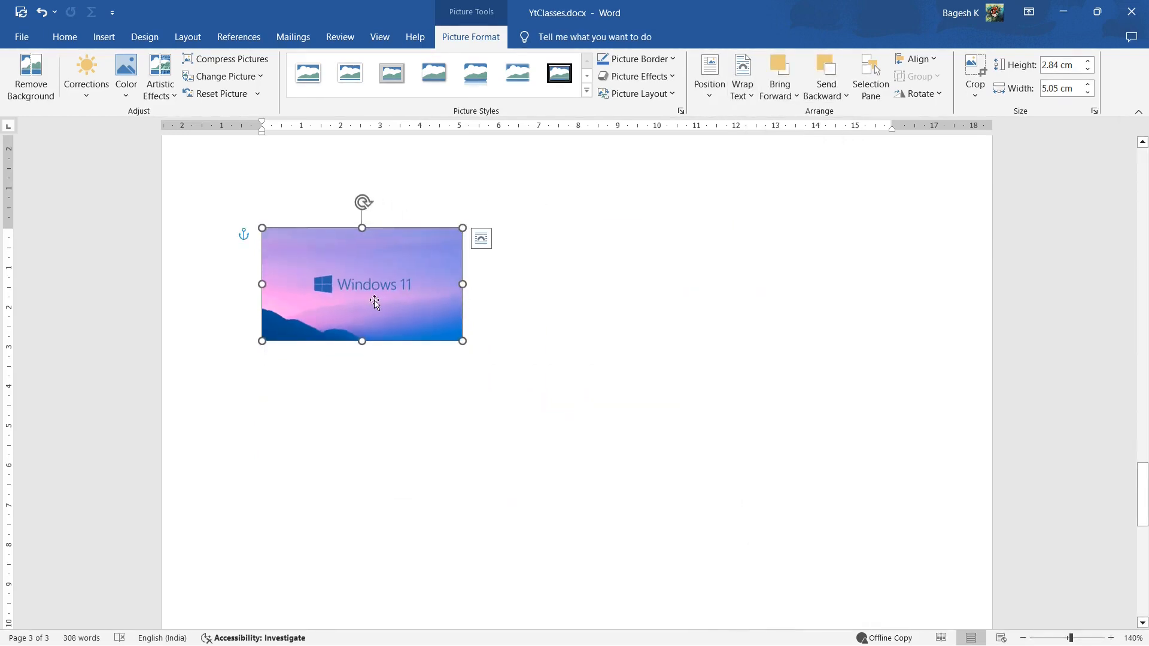
Move the picture up to page 1 over the "Themes and styles" paragraph and shrink it to about 1.35 × 2.4 cm
drag(372, 301, 613, 195)
scroll(600, 240, up, 4)
scroll(600, 276, down, 3)
drag(601, 278, 540, 146)
scroll(548, 227, up, 5)
drag(539, 507, 536, 252)
scroll(519, 252, up, 4)
drag(535, 530, 543, 299)
scroll(541, 318, up, 3)
drag(563, 516, 528, 235)
scroll(529, 257, up, 6)
drag(541, 488, 510, 193)
scroll(503, 336, up, 5)
drag(494, 418, 521, 208)
drag(592, 281, 533, 249)
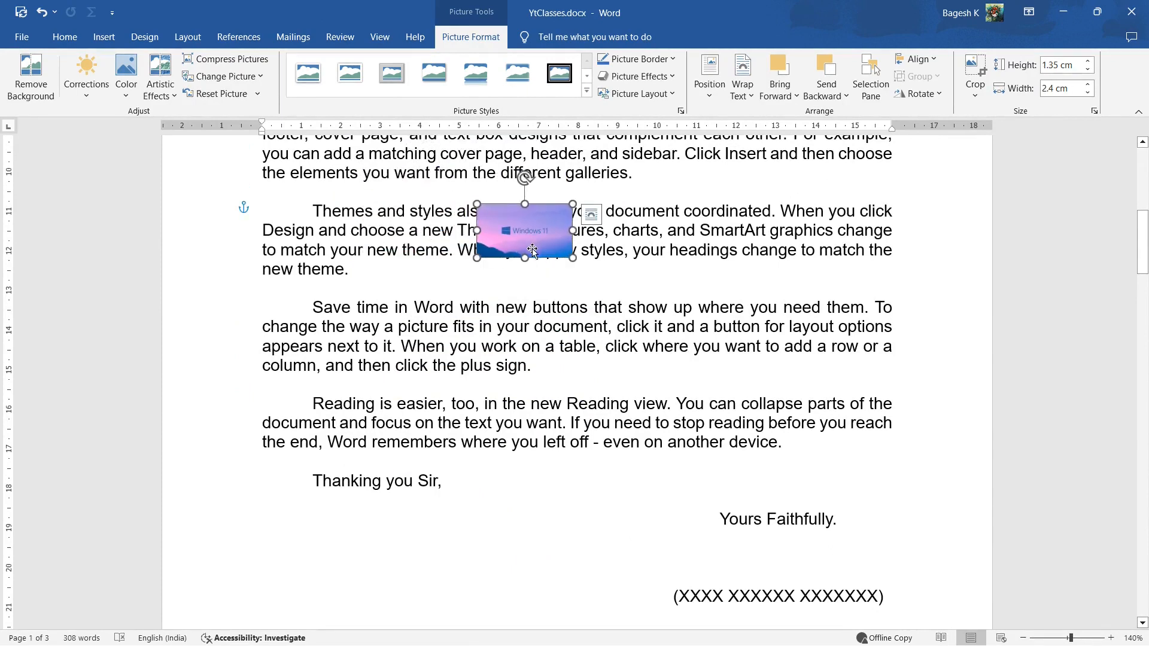
Edit the picture's wrap points, pulling its upper-left point slightly inward so text flows closer
click(737, 96)
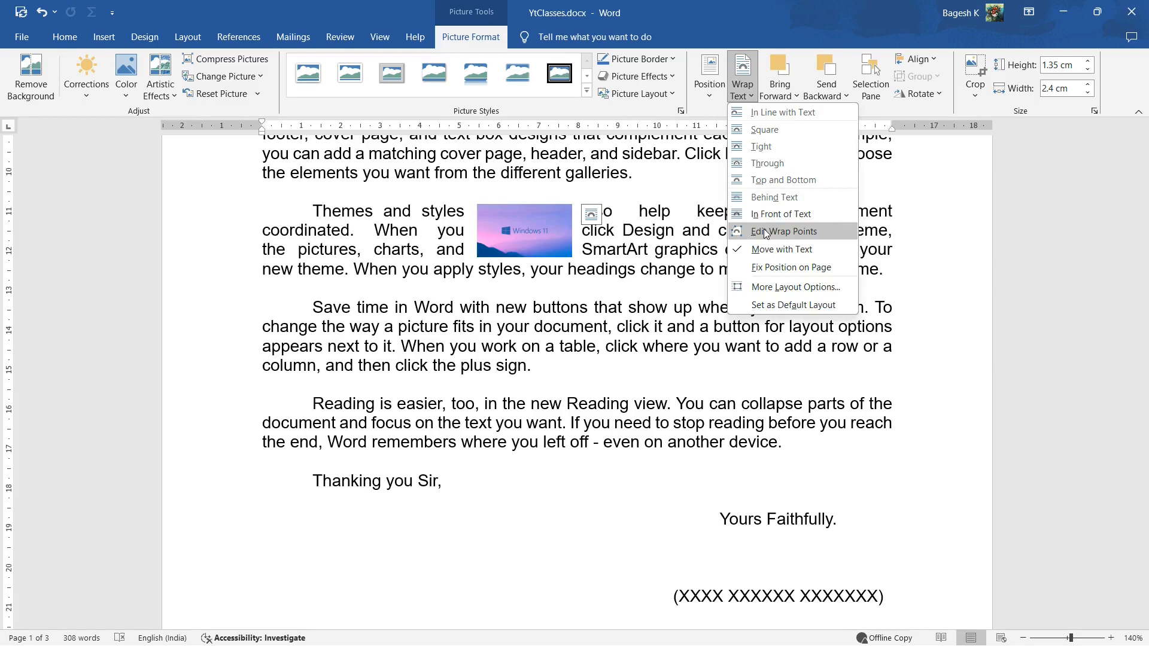
click(764, 231)
drag(484, 207, 493, 218)
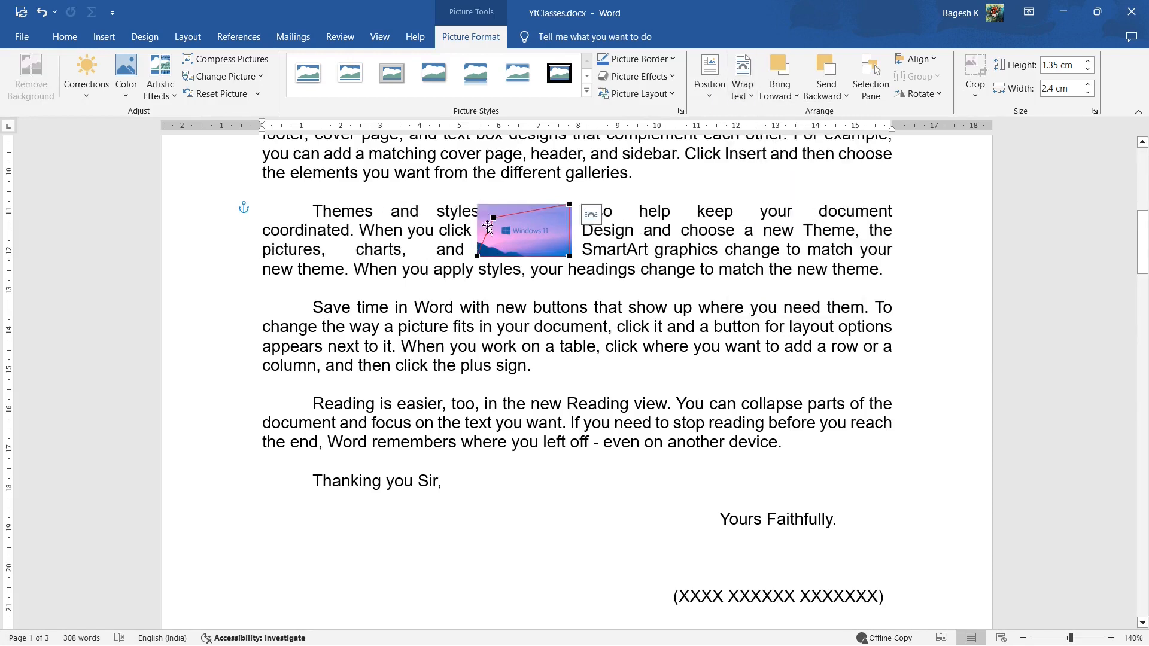
Set the picture back to In Front of Text and shift it slightly right within the "Themes and styles" paragraph
click(748, 93)
click(759, 214)
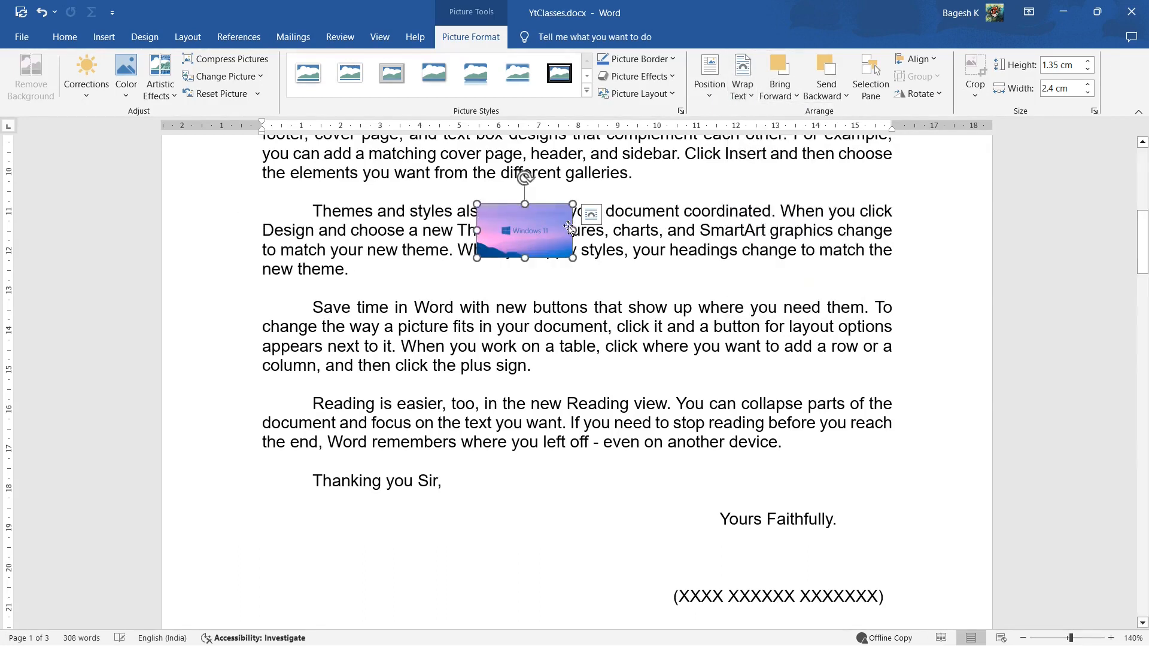
drag(533, 231, 553, 231)
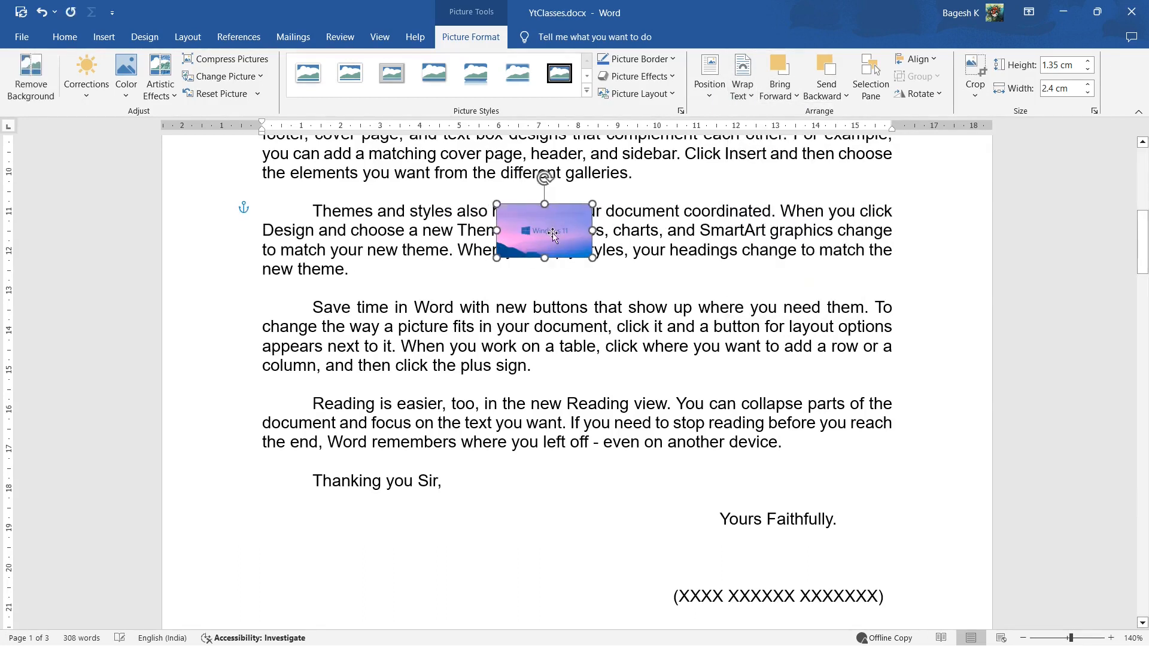
Edit the wrap points of the shifted picture, moving the upper-left point inward, and leave wrap point editing
click(742, 90)
click(753, 233)
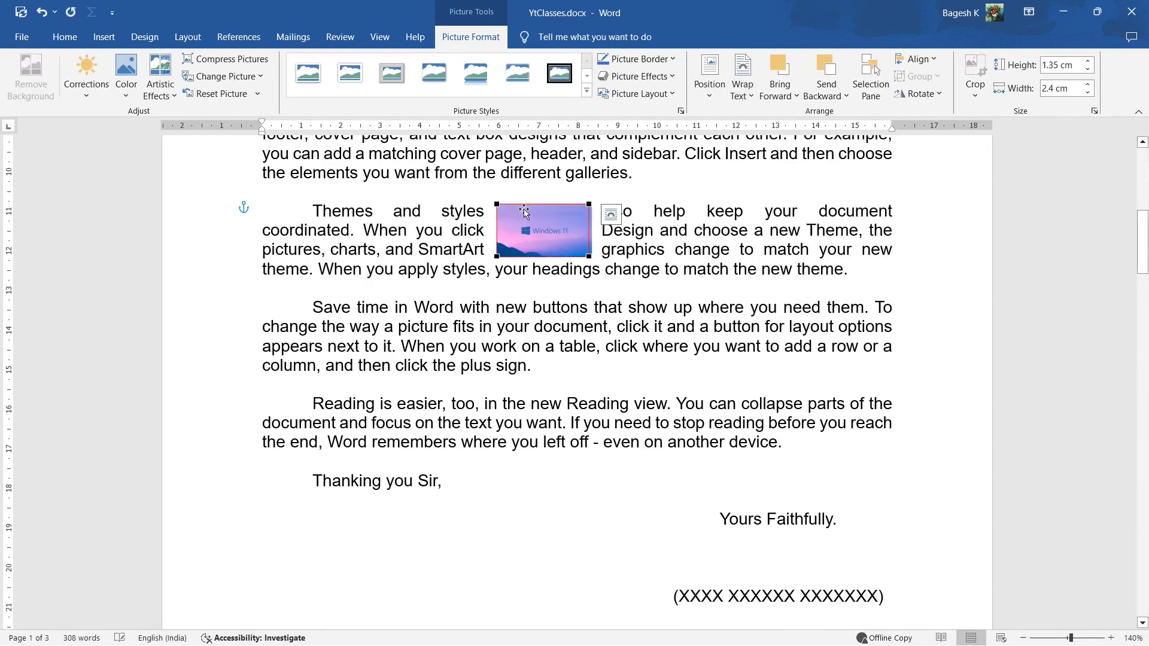
drag(497, 205, 518, 217)
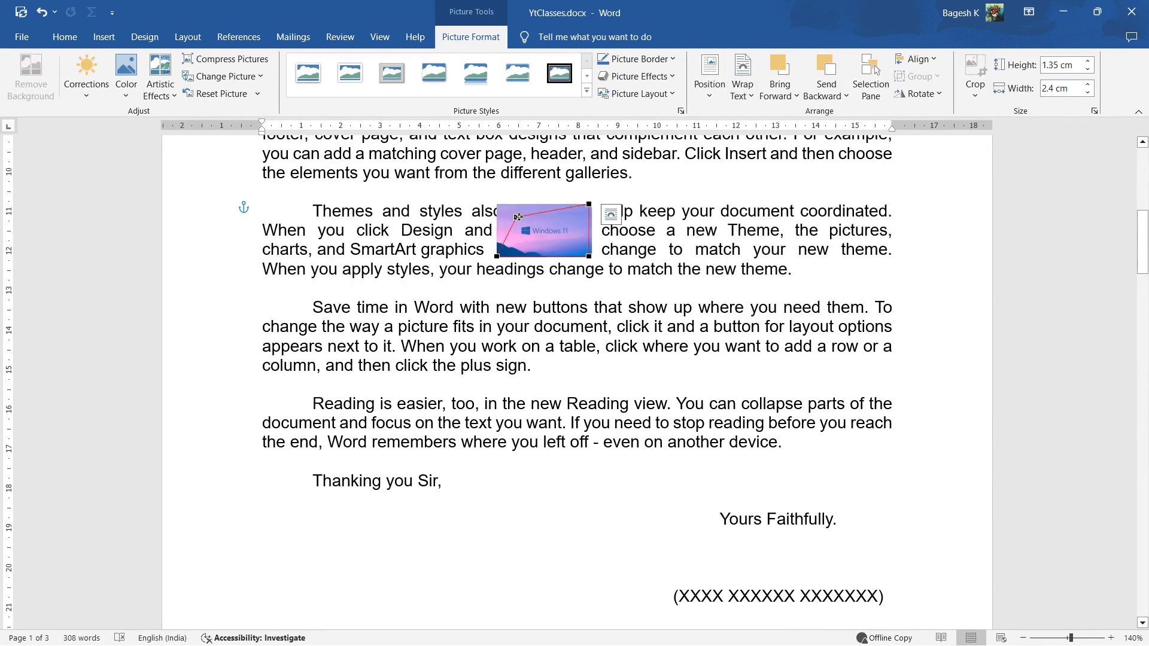
click(520, 218)
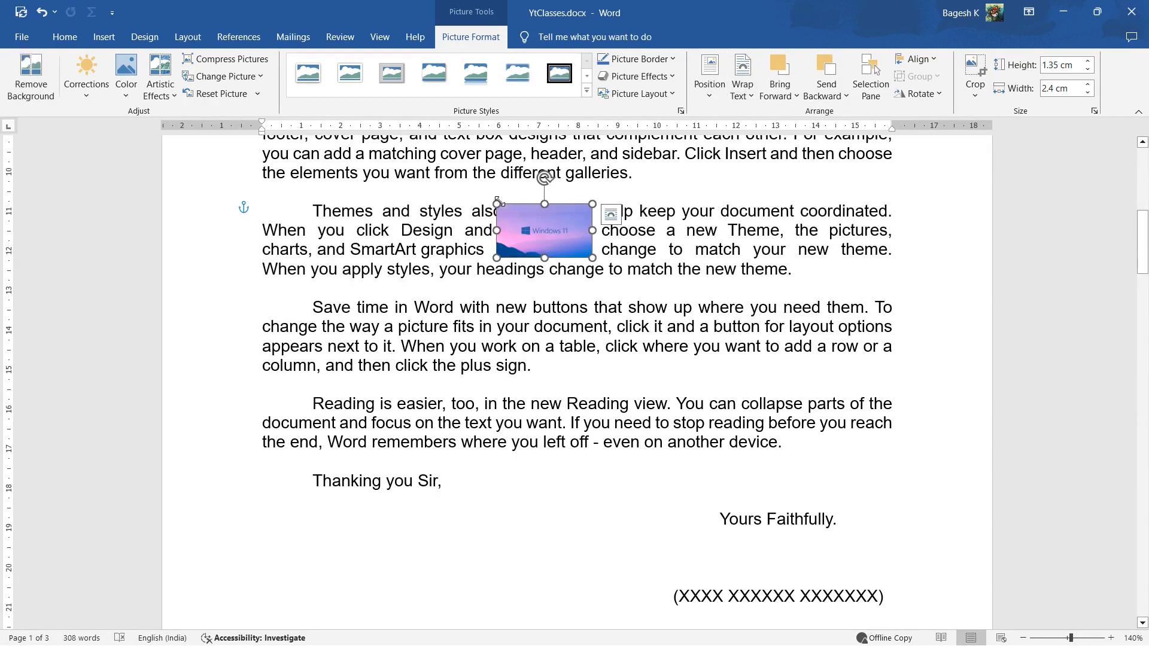
mouse_move(502, 206)
mouse_down()
mouse_move(526, 218)
mouse_move(477, 192)
mouse_move(497, 204)
mouse_up()
Reopen the wrap points, pull the upper-left point toward the picture's centre twice, and return it to the picture's corner
click(750, 91)
click(753, 232)
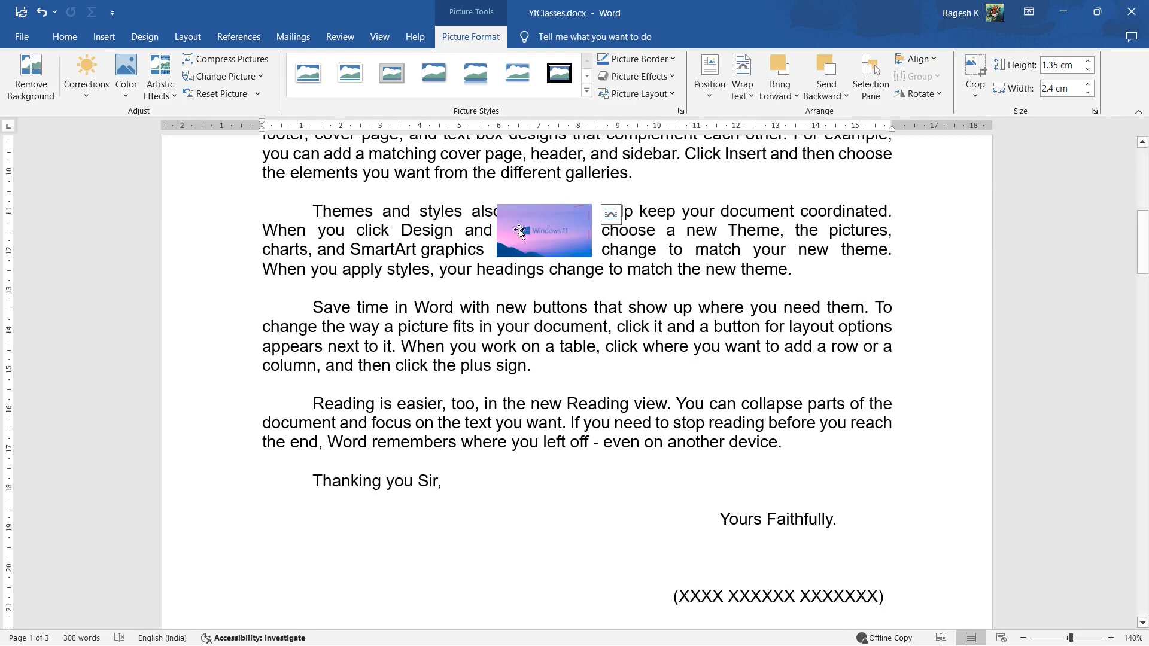
drag(517, 218, 544, 229)
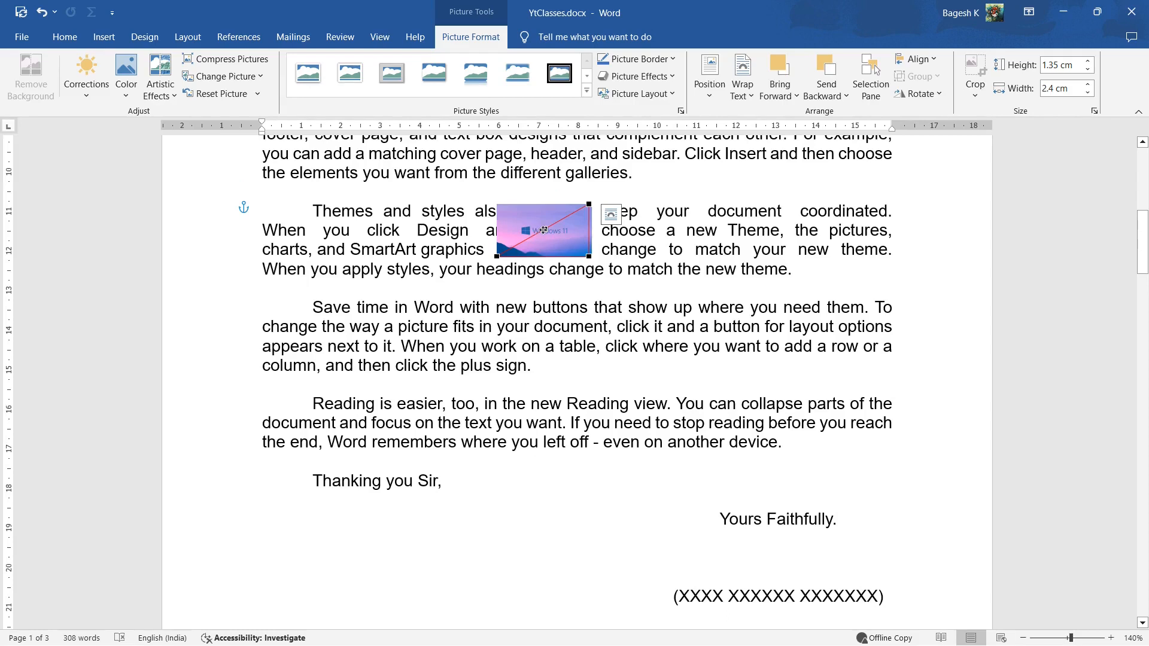
drag(545, 229, 500, 207)
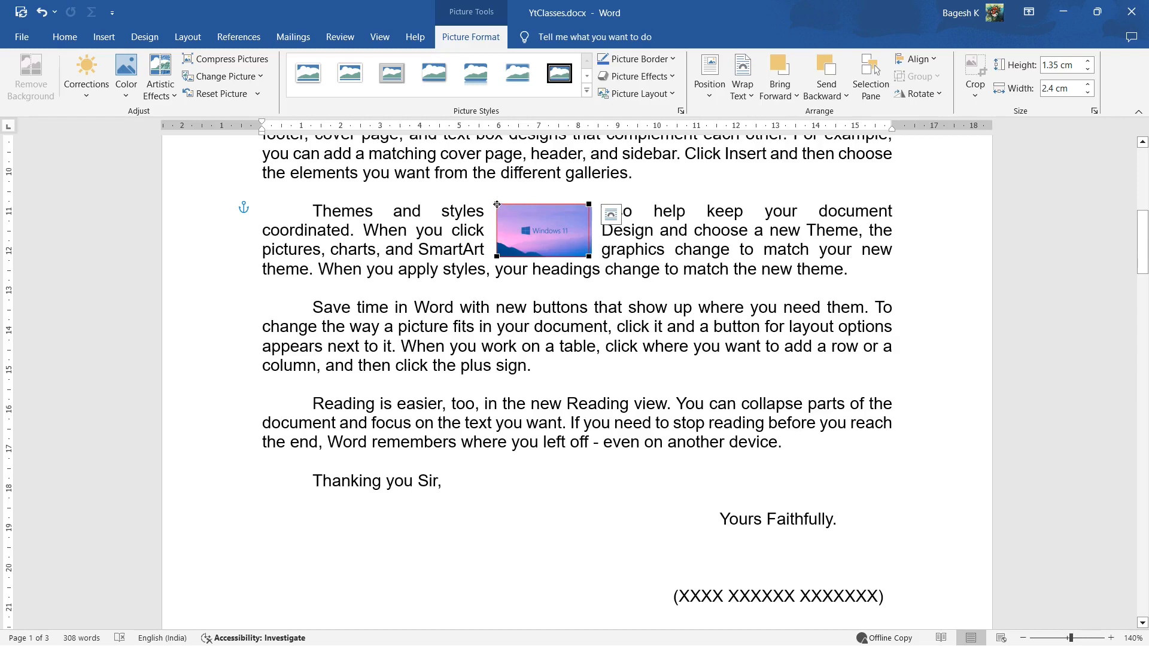
drag(498, 205, 532, 231)
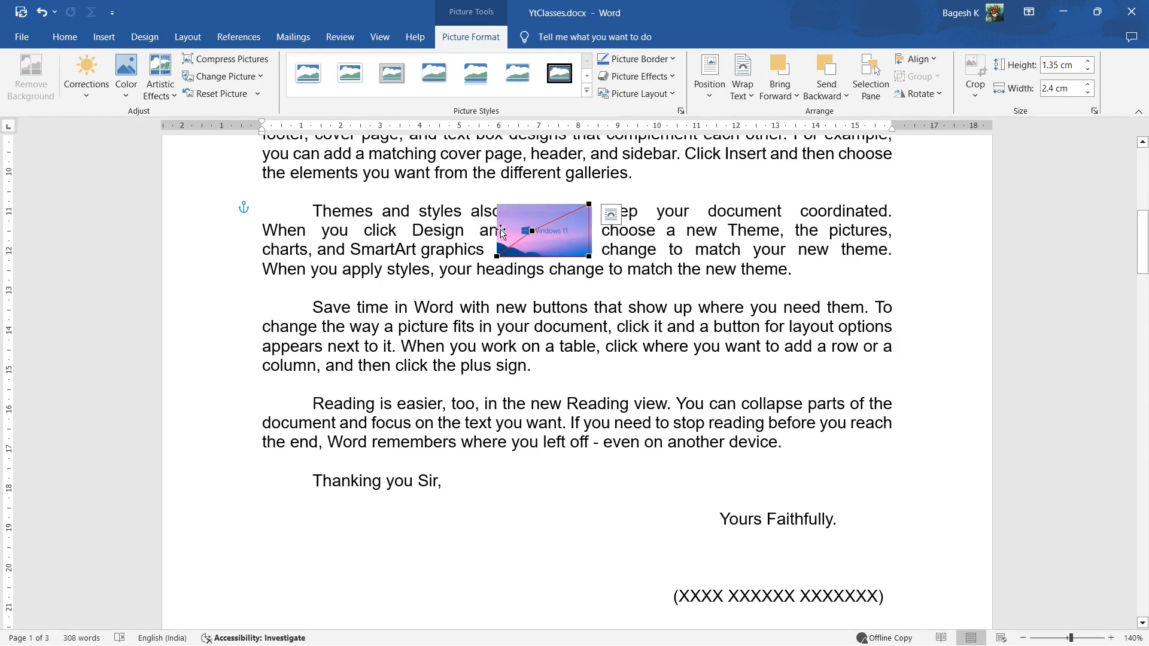
drag(531, 231, 498, 203)
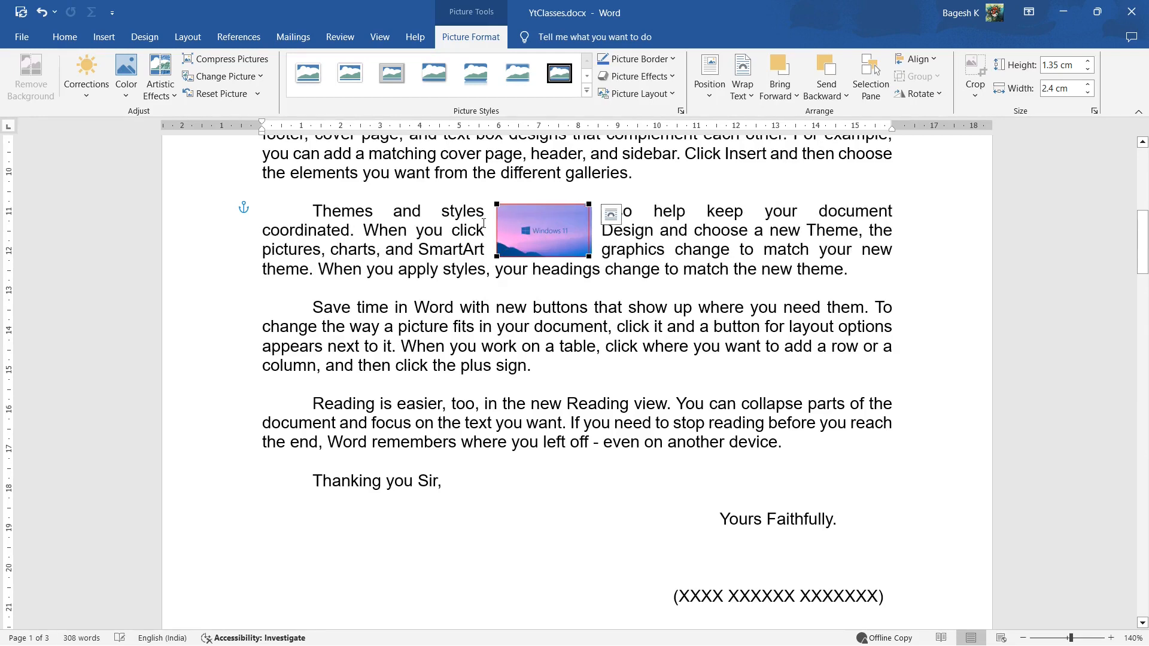
Set the picture's layout to In Front of Text and enlarge it to about 5.17 × 9.19 cm over the letter text
click(611, 214)
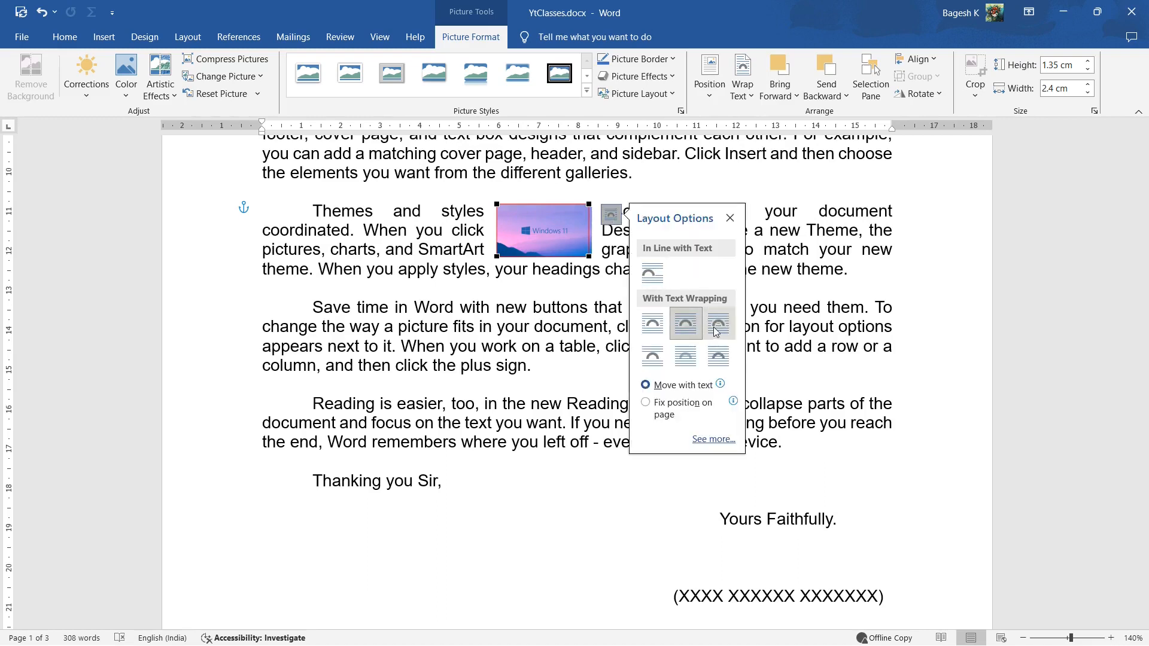
click(711, 358)
drag(541, 244, 859, 419)
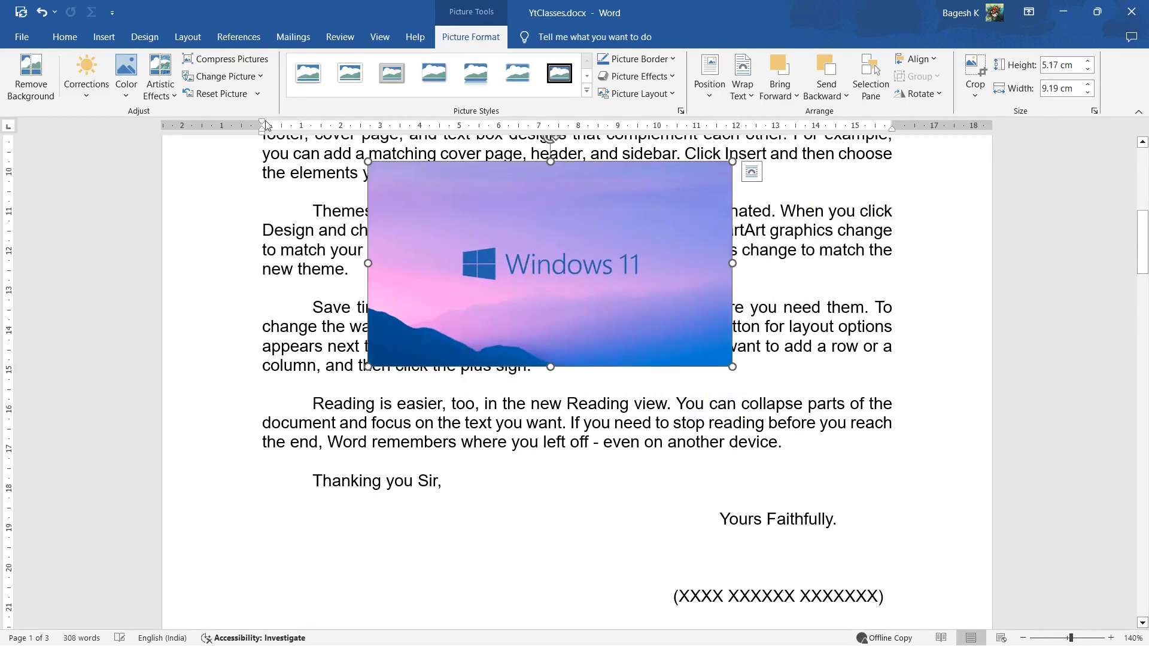
Try Remove Background on the picture and discard all changes
click(51, 103)
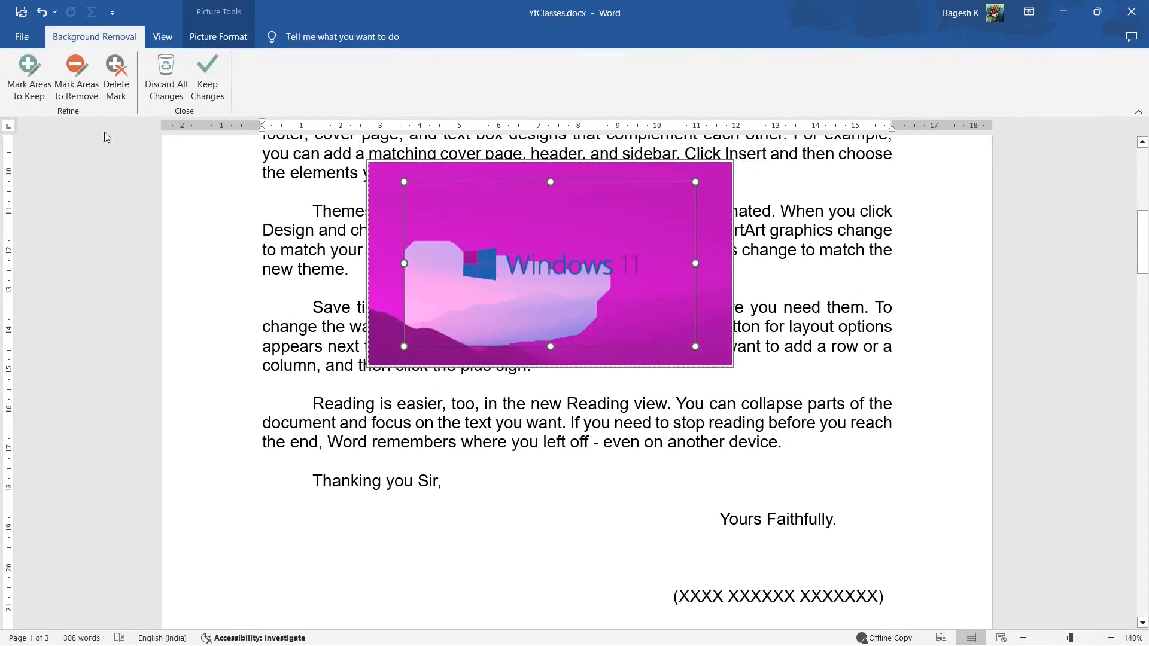
click(171, 96)
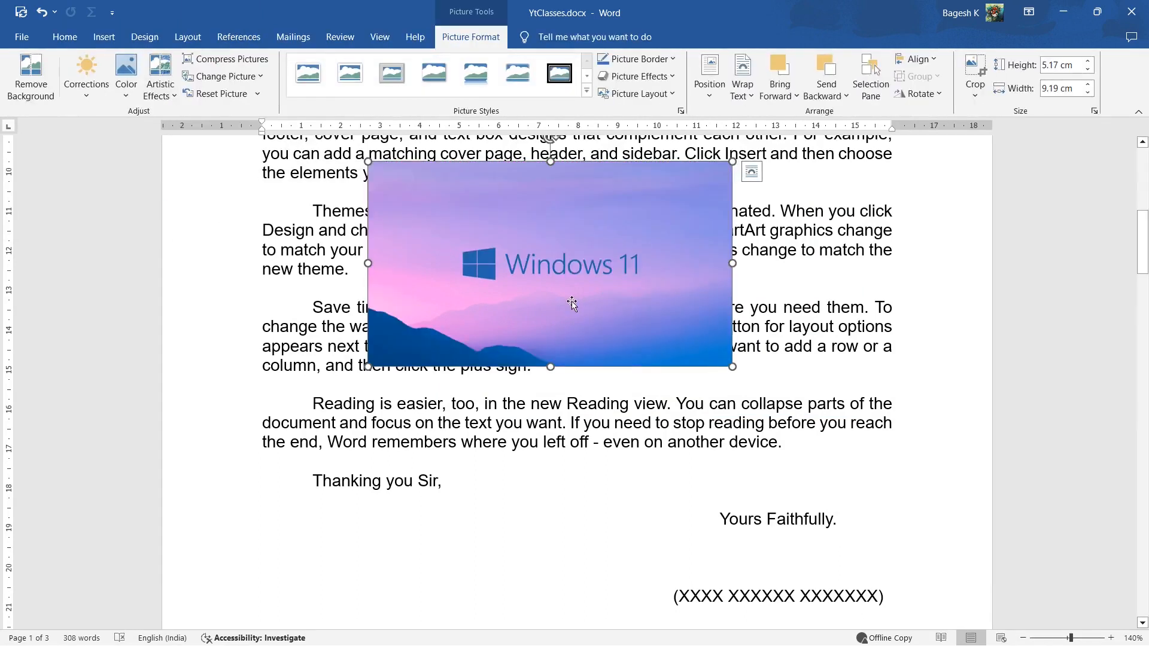
Browse the picture's correction and color presets, and move the picture rightward so it extends past the letter's right margin
click(87, 99)
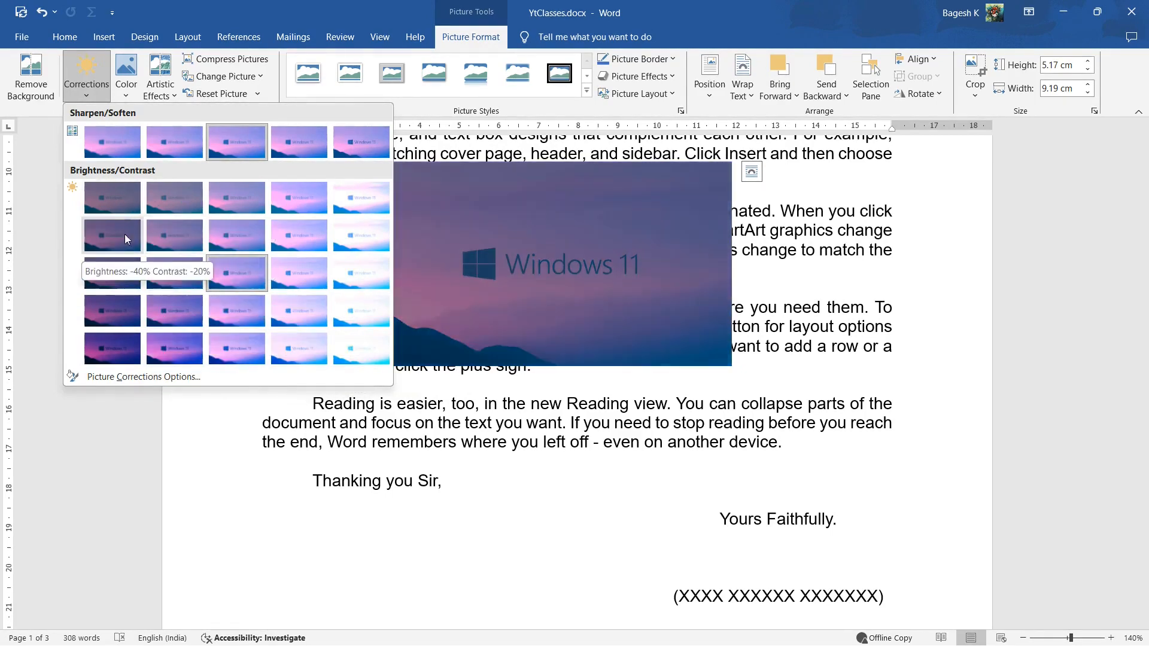
click(126, 91)
click(126, 96)
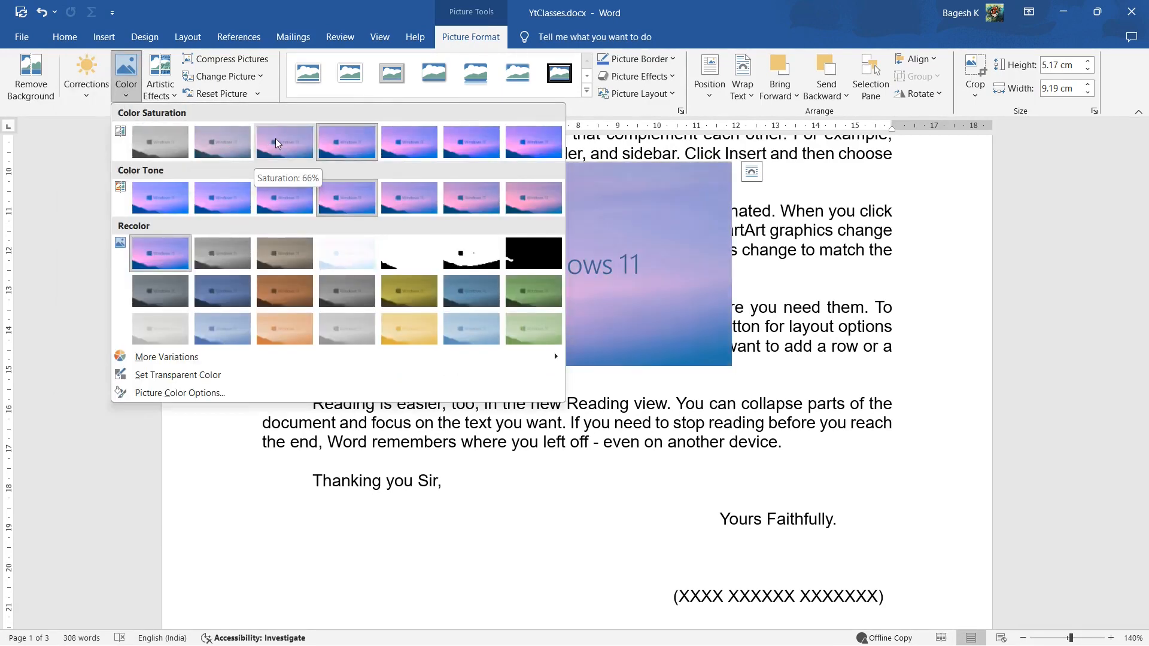
click(644, 231)
drag(670, 276, 804, 280)
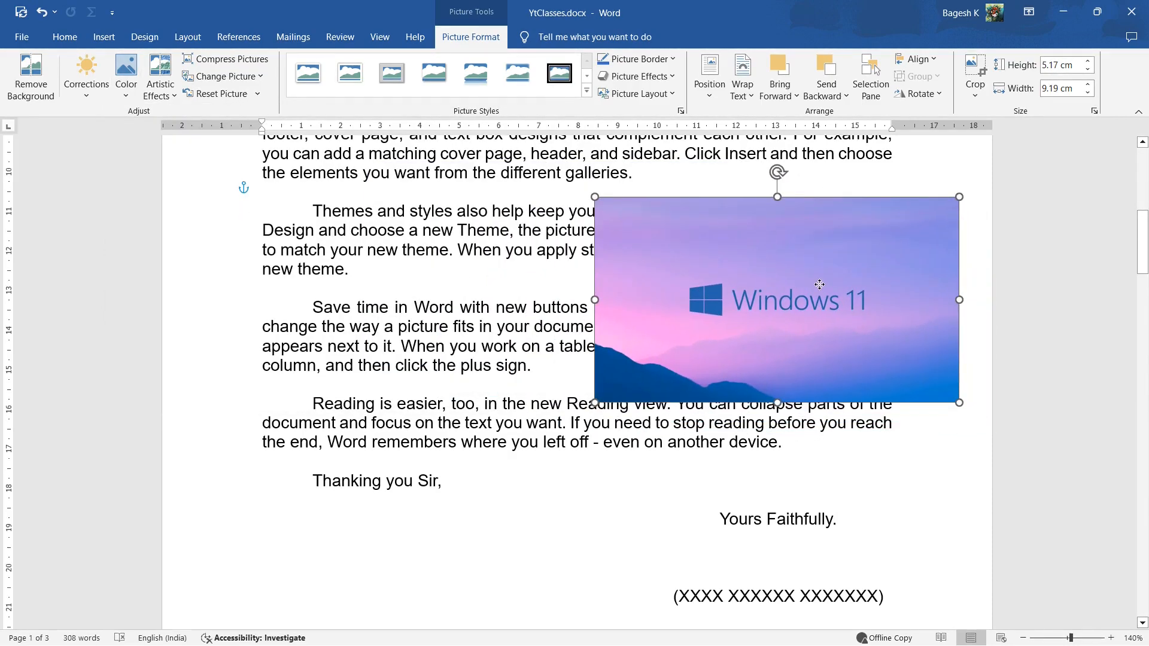
Preview the picture's recolor variants and artistic effects such as Glow Edges, and view the compression options without applying them
click(125, 77)
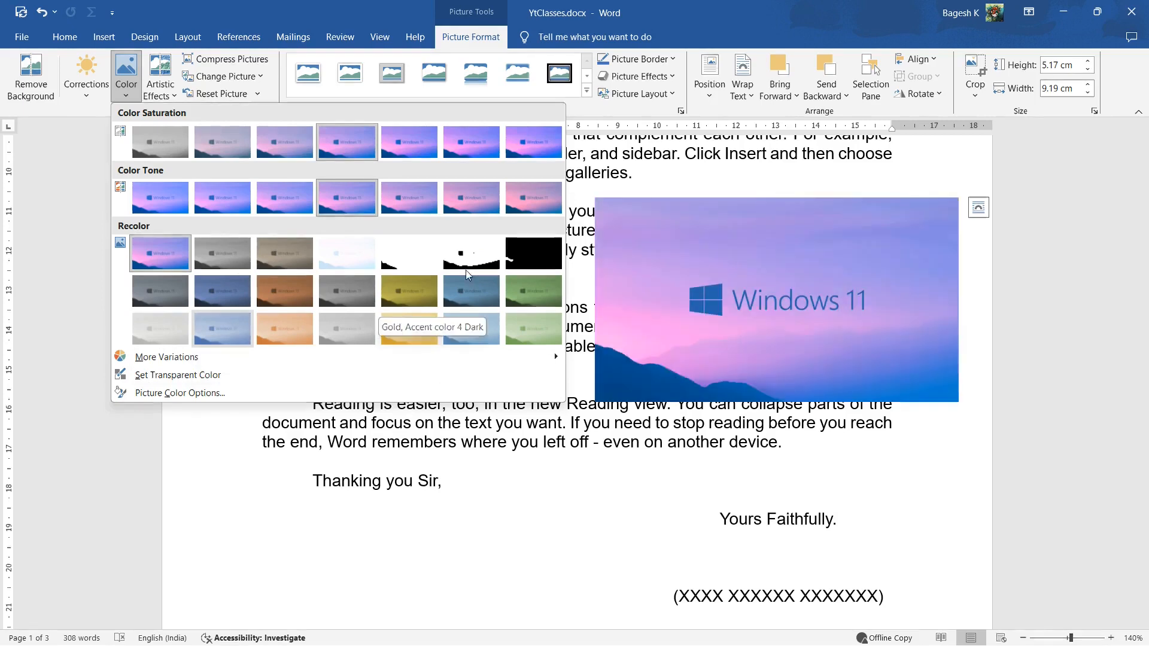
click(159, 96)
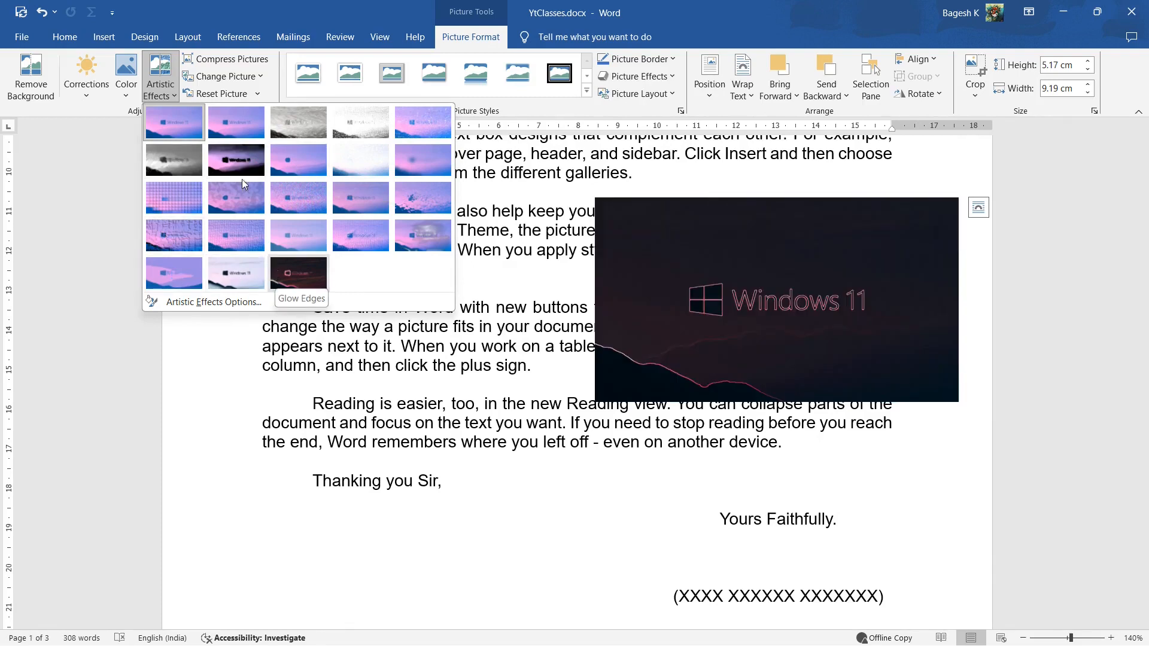
click(266, 62)
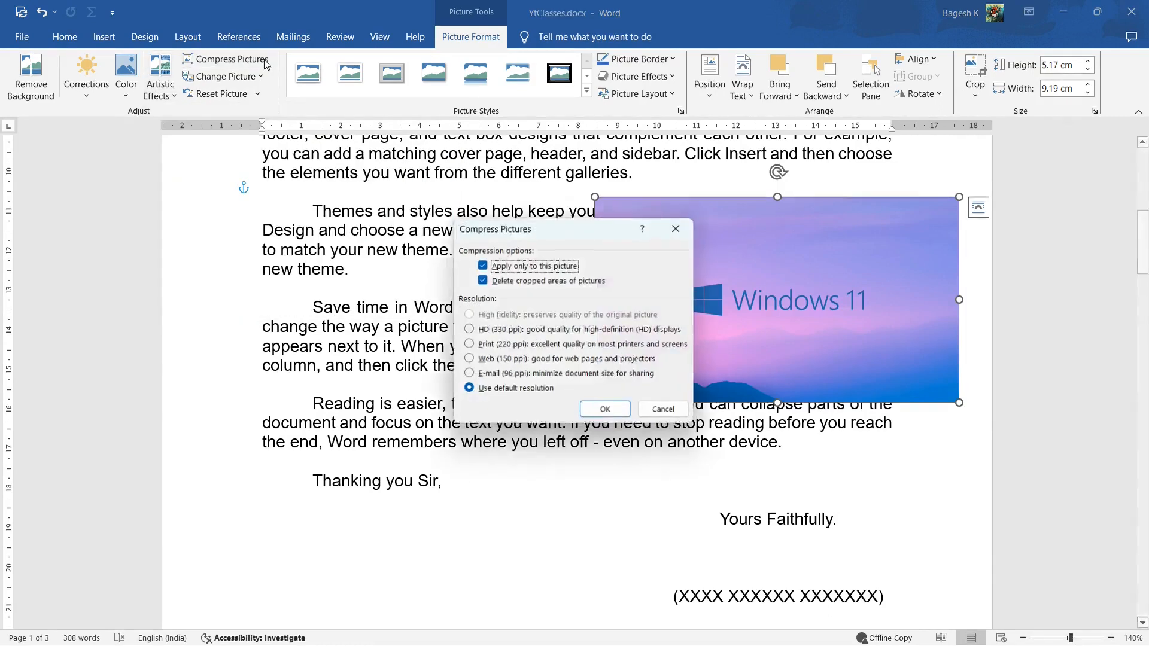
click(677, 229)
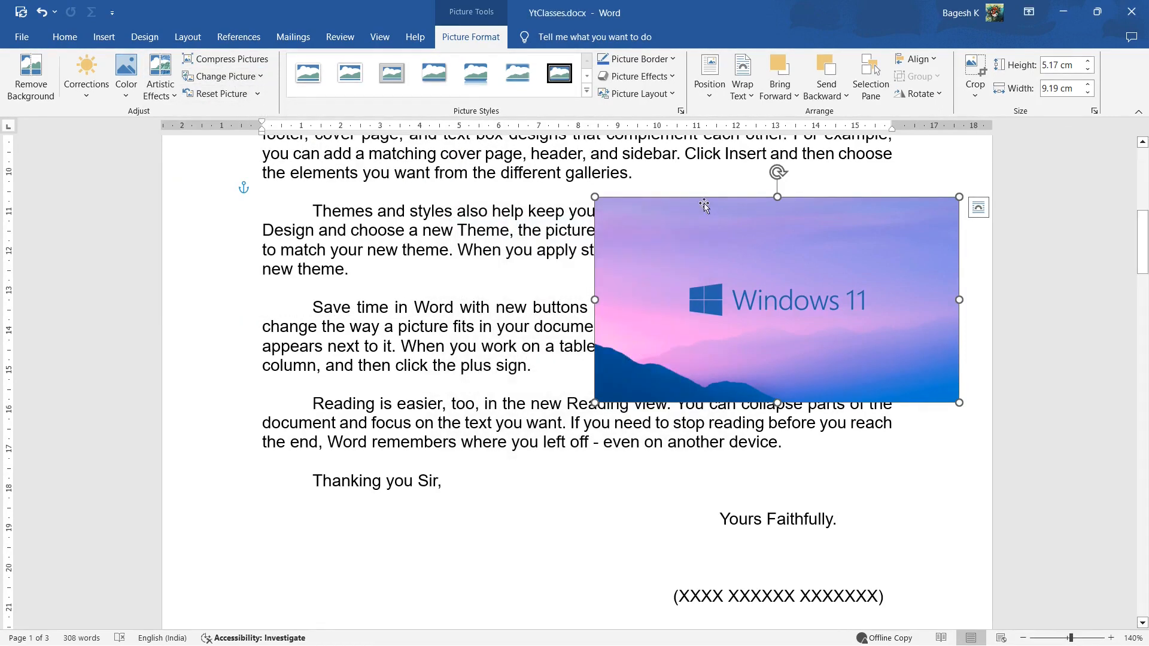
Crop the picture at its upper-right corner, extending the frame slightly to about 5.2 × 9.21 cm
click(975, 71)
mouse_move(951, 199)
mouse_down()
mouse_move(828, 246)
mouse_move(959, 197)
mouse_up()
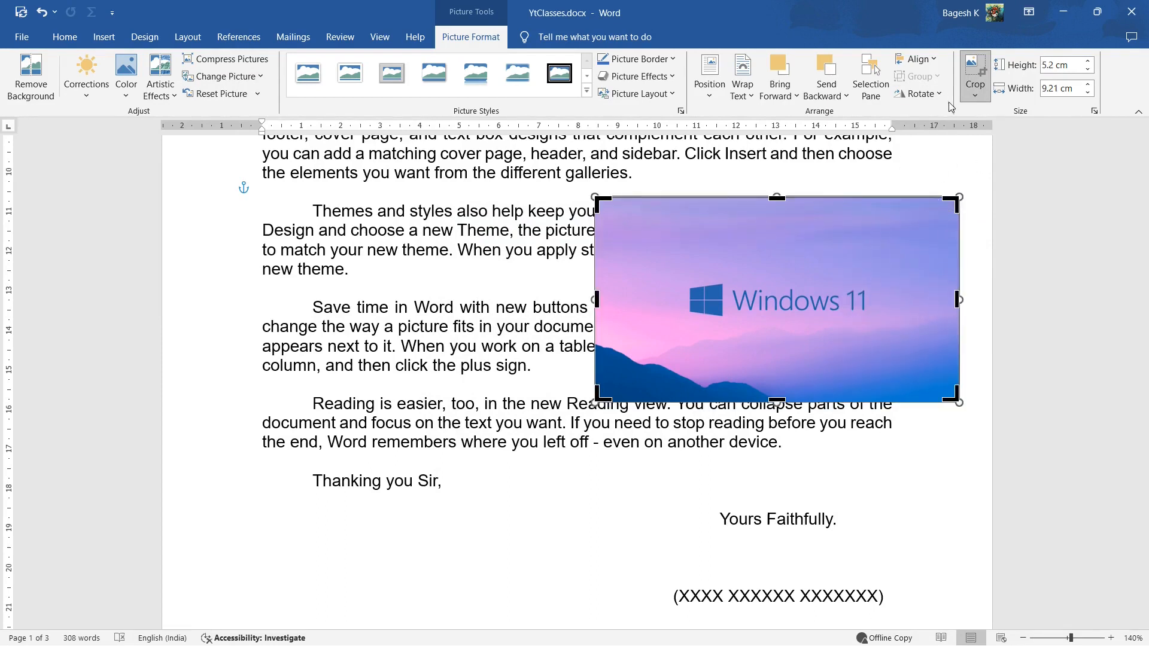
Replace the picture with the blue Windows 11 image from the Wallpapers folder and move it back within the right text margin
click(259, 80)
click(257, 83)
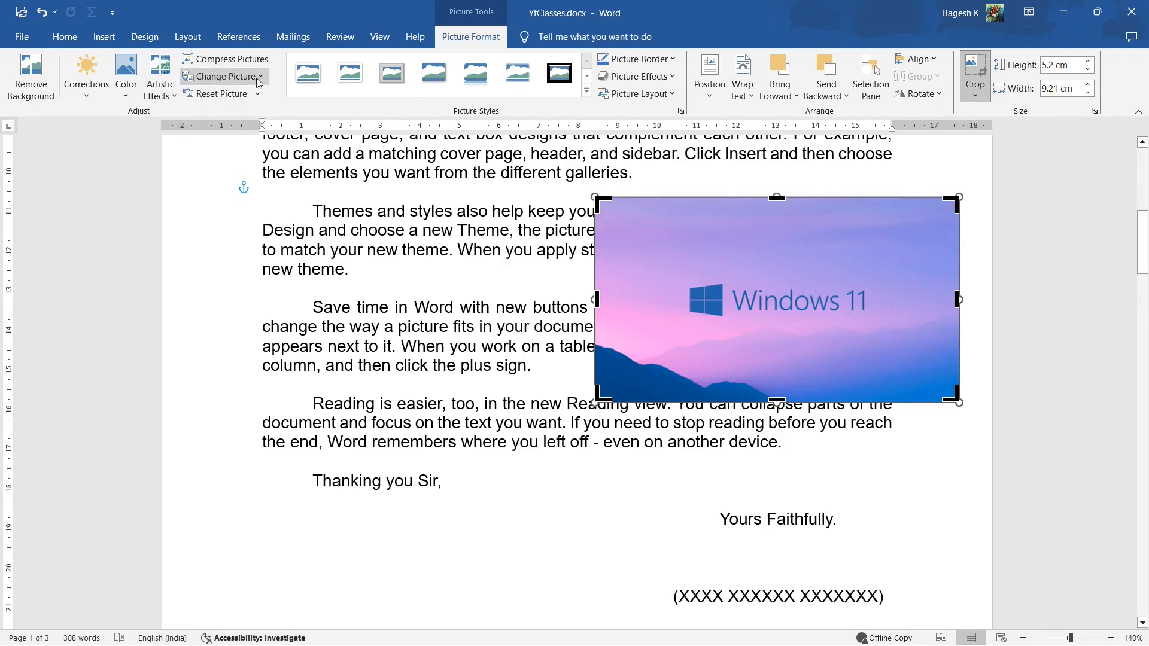
click(258, 83)
click(254, 113)
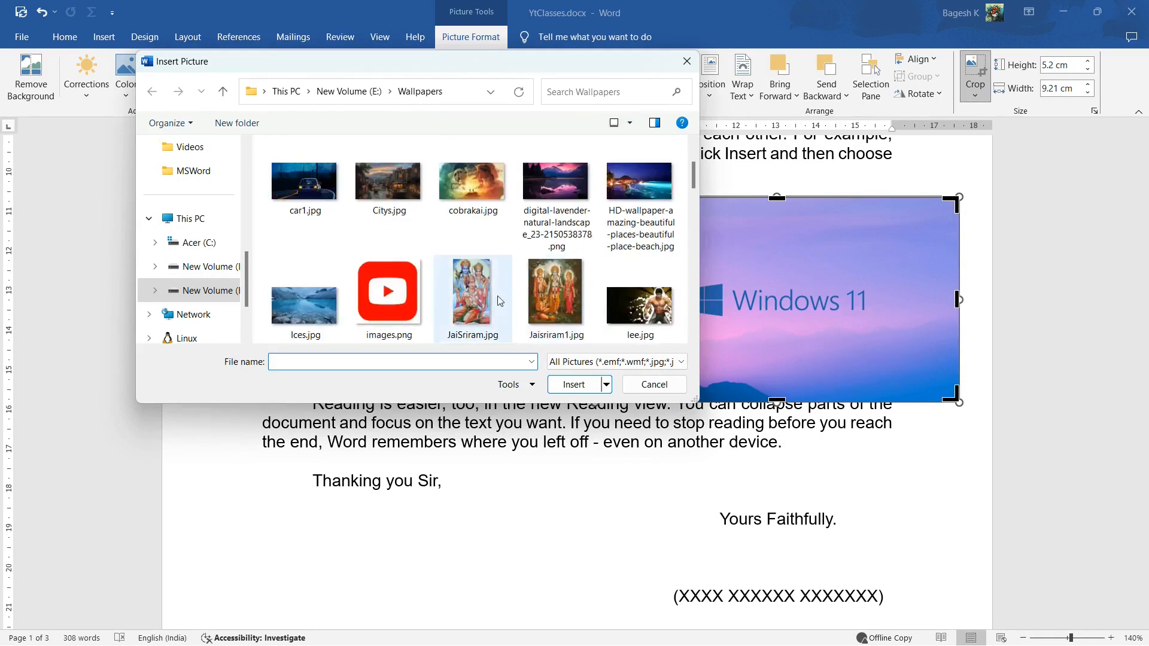
scroll(536, 299, down, 2)
click(388, 304)
click(573, 385)
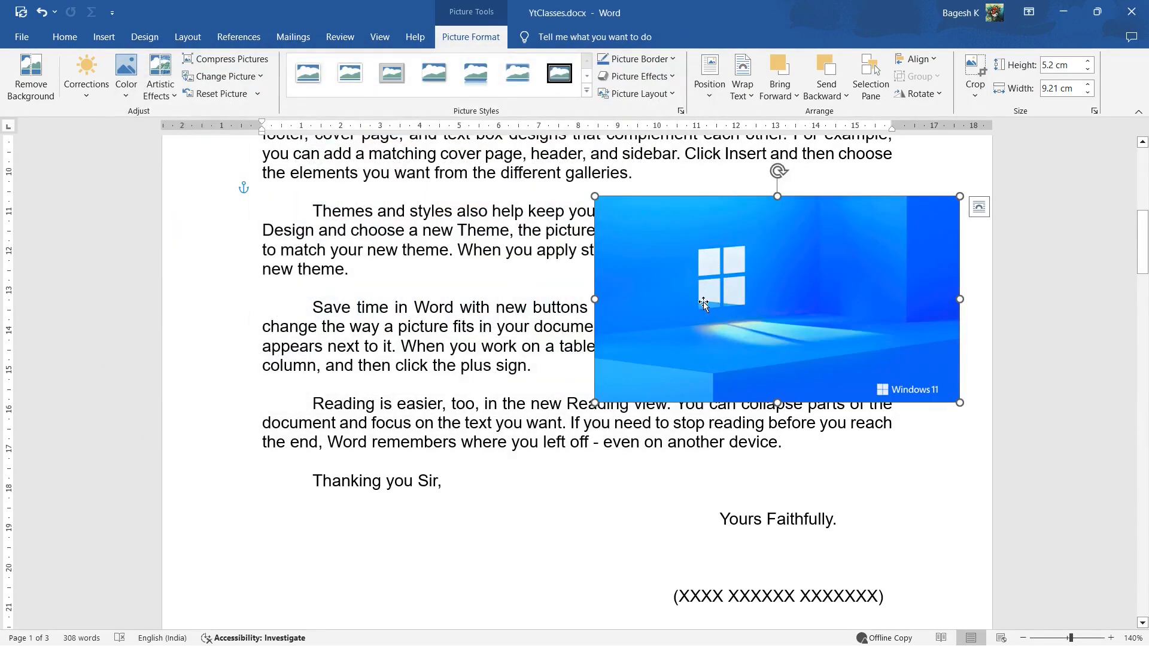
drag(704, 303, 637, 304)
Try Reset Picture and Reset Picture & Size on the new picture, and undo the size reset
click(257, 94)
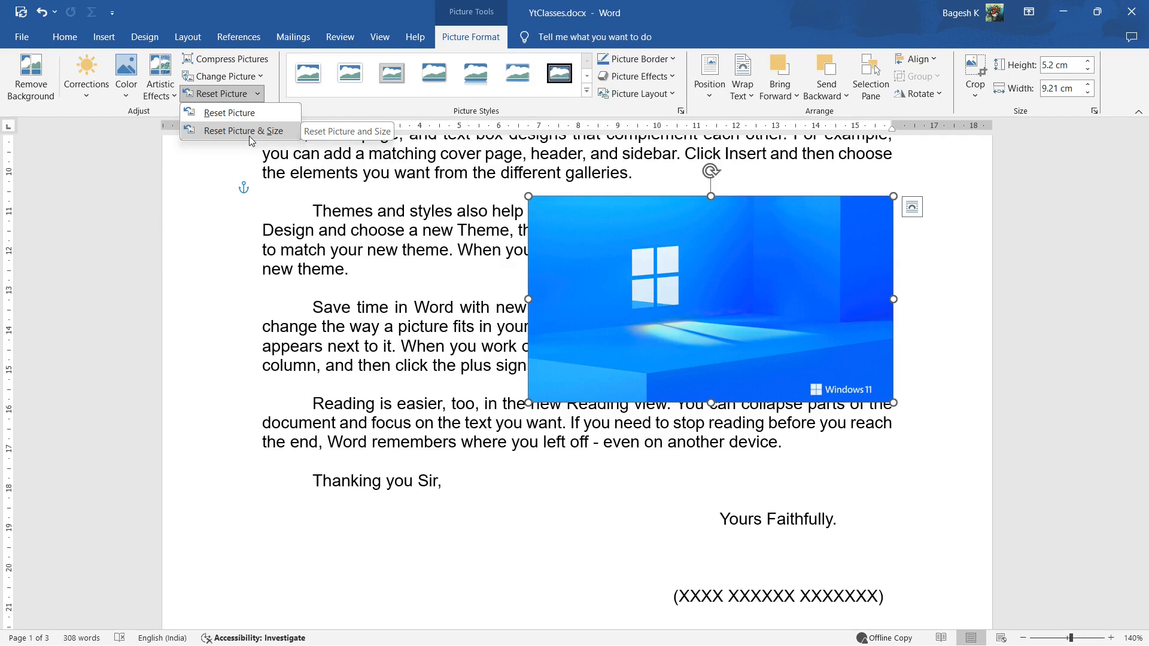
click(247, 111)
click(257, 94)
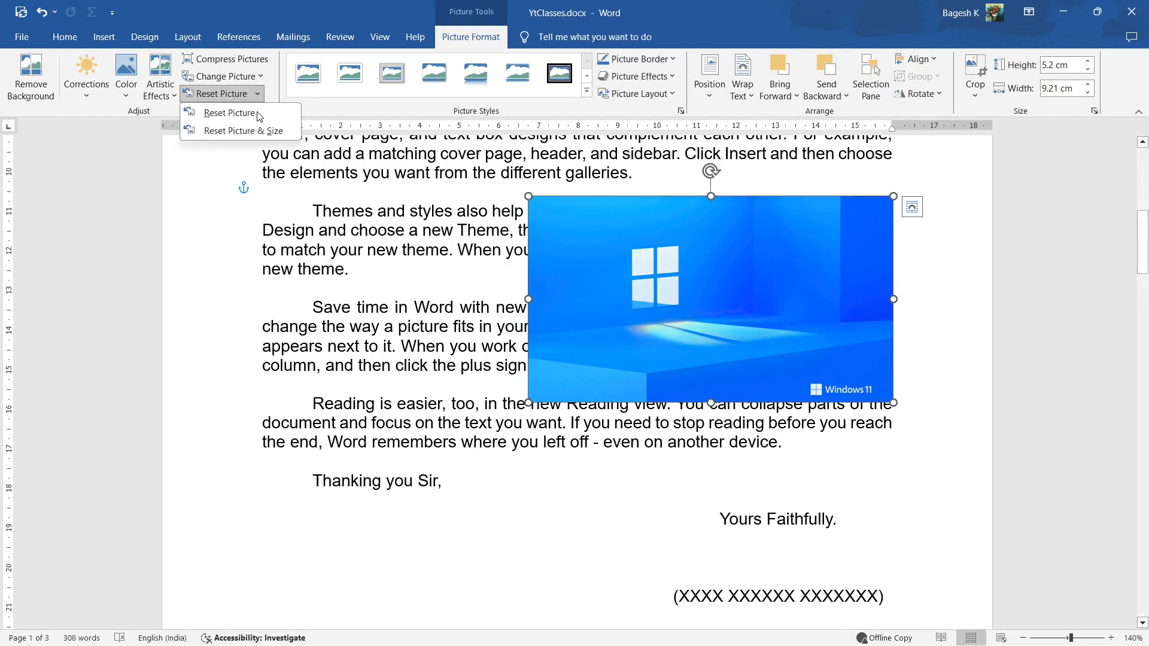
click(240, 128)
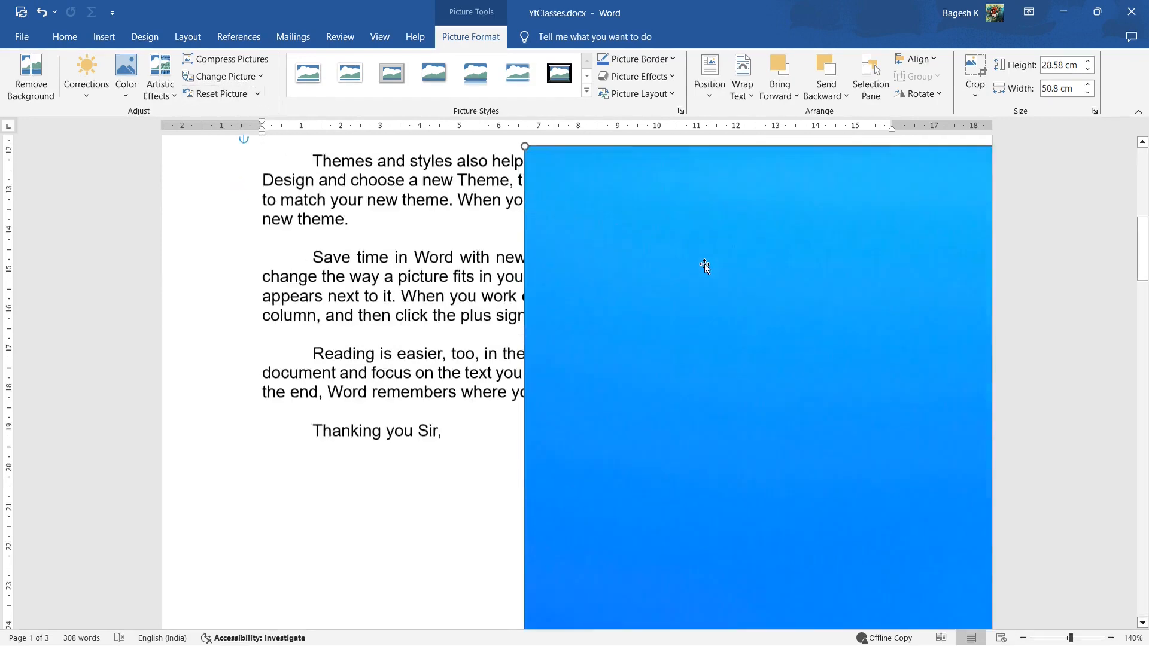
key(ctrl+z)
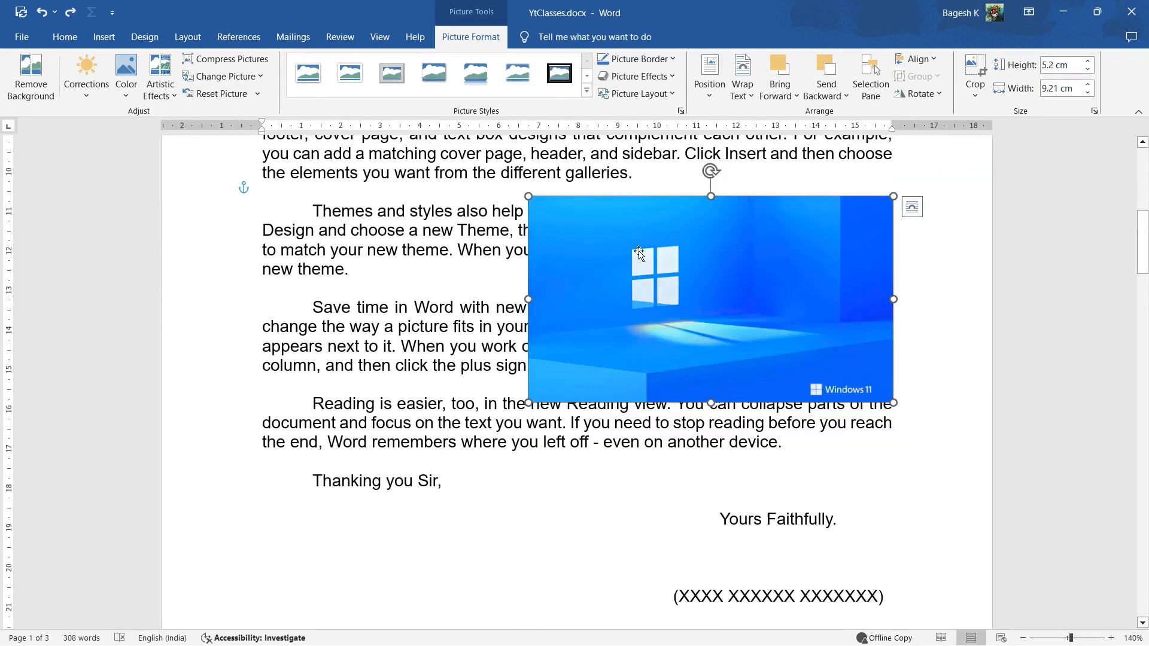
Apply the rounded, beveled picture style, preview other framed styles, and reset the picture's formatting
click(587, 90)
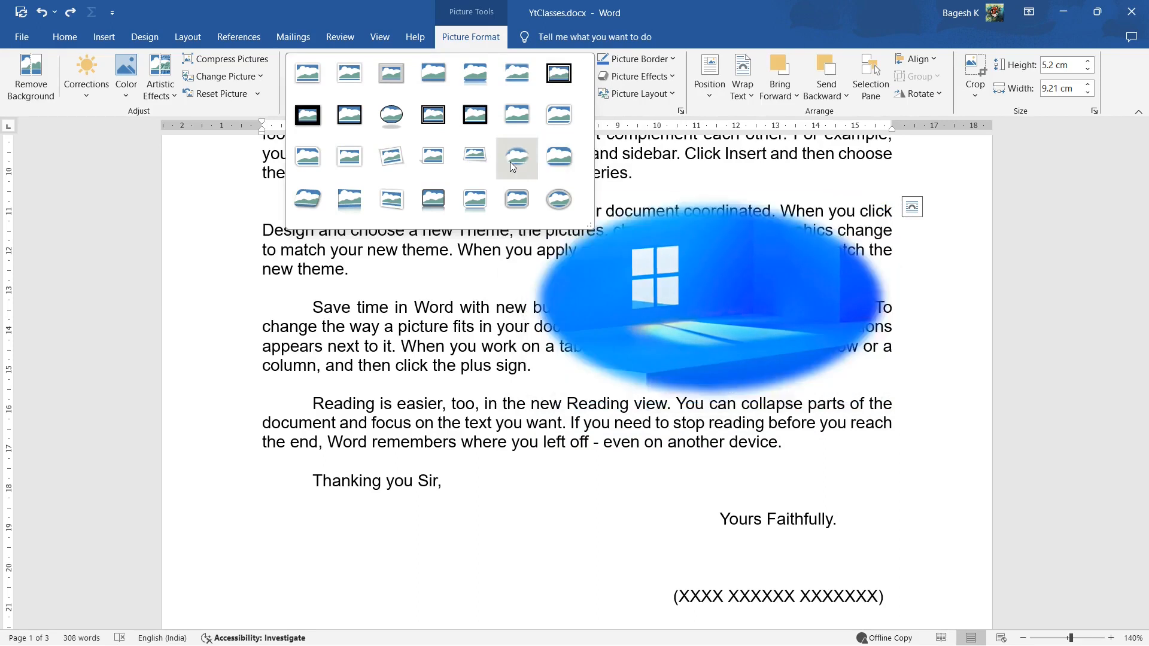
click(563, 163)
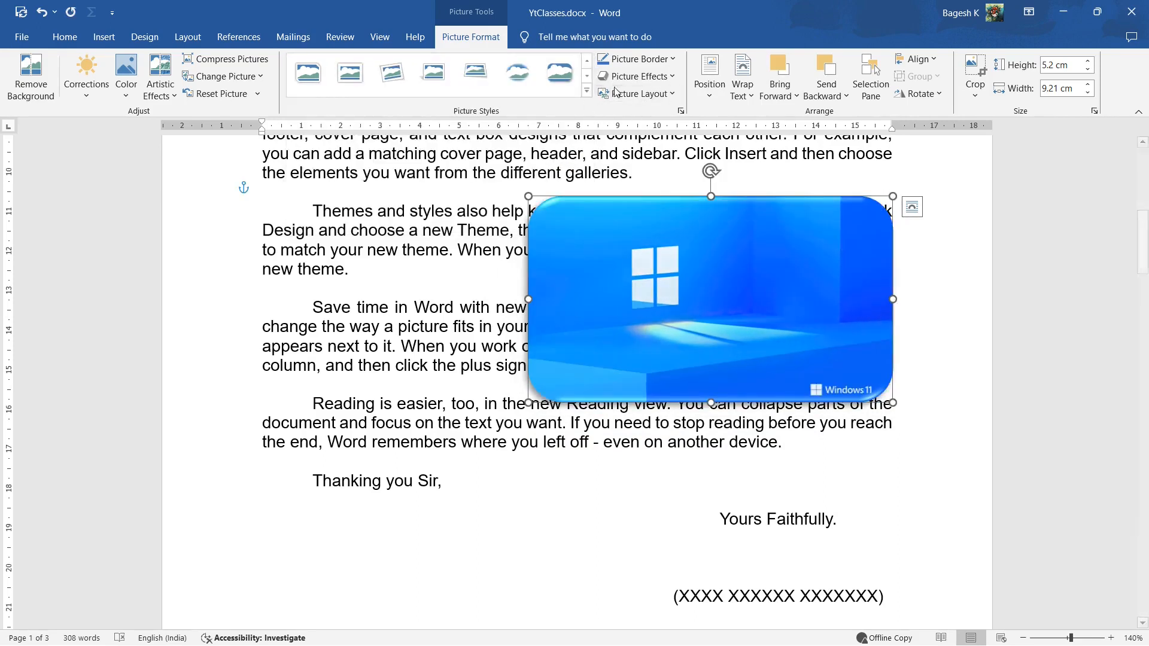
click(603, 60)
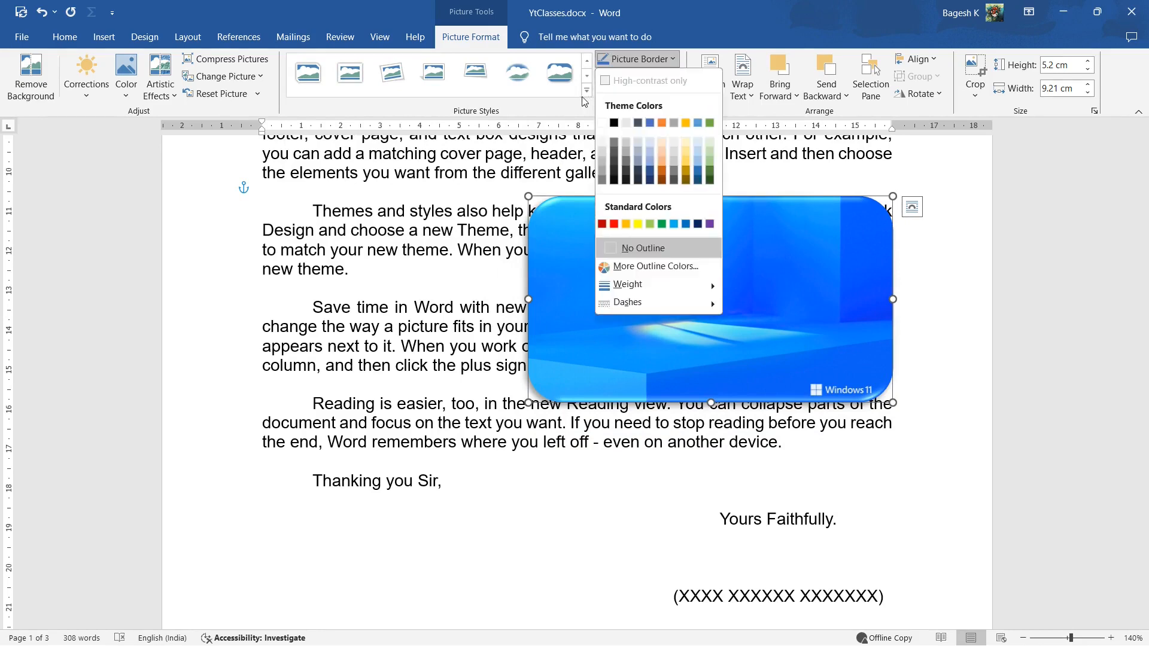
click(587, 91)
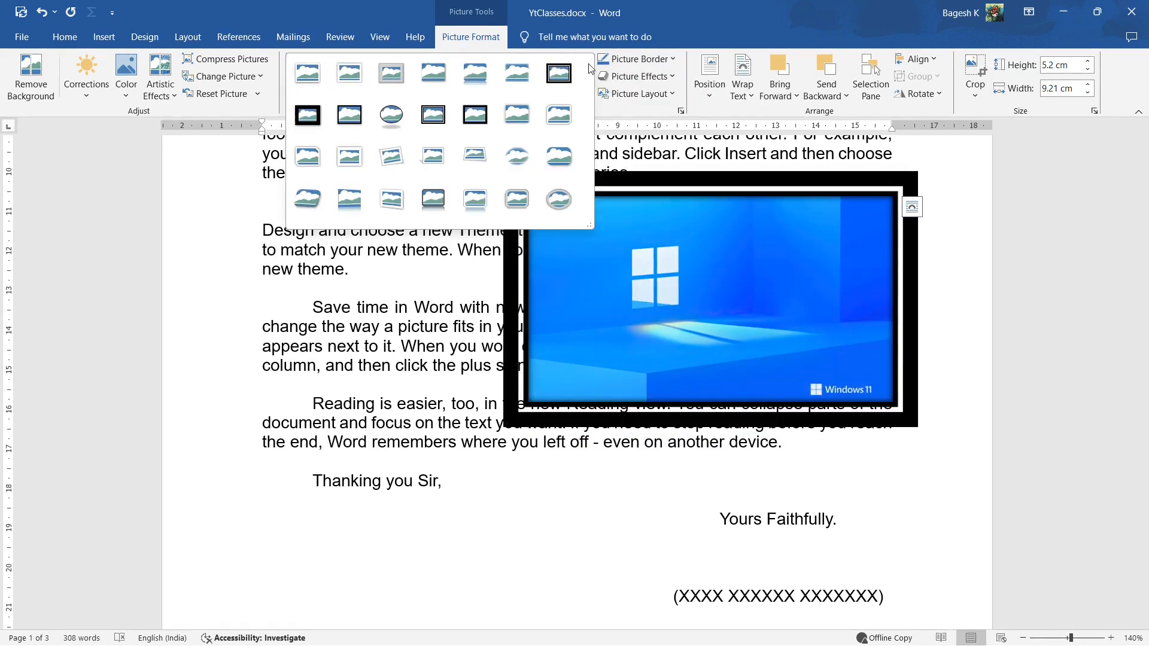
click(228, 91)
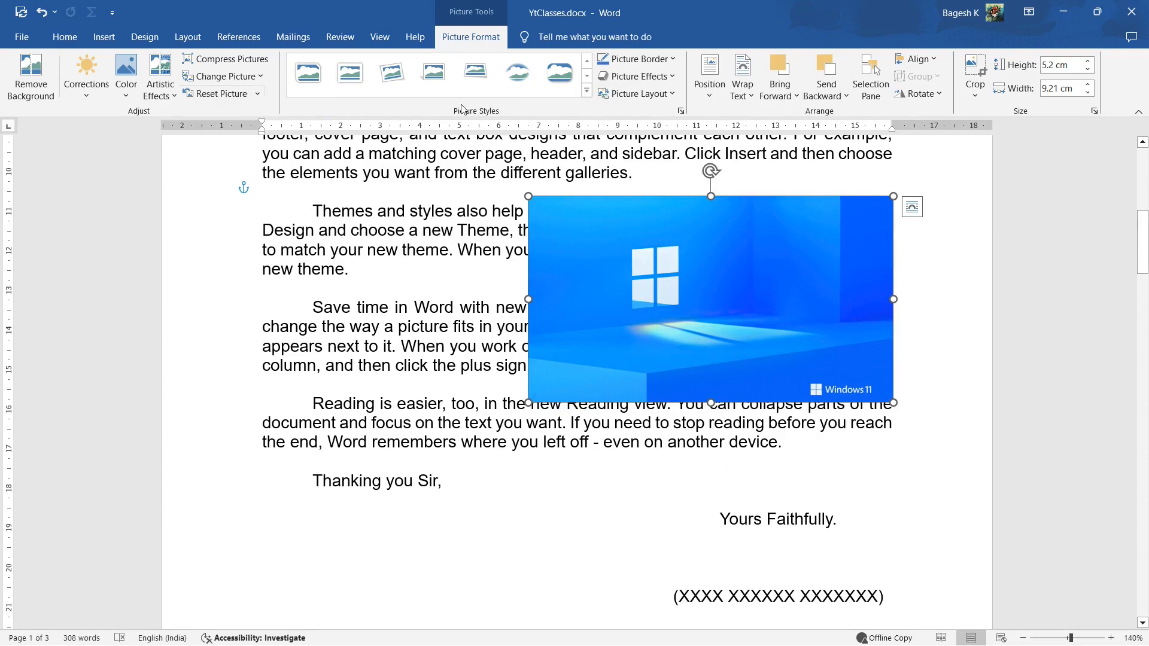
Add a black 6 pt border to the picture
click(666, 59)
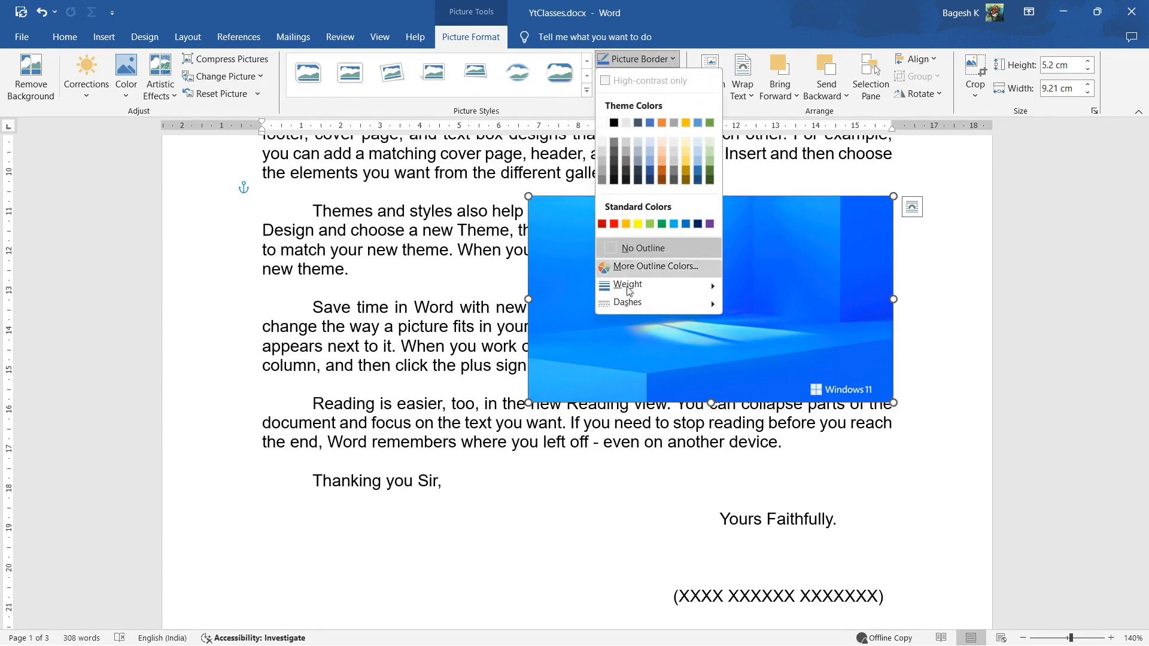
mouse_move(631, 291)
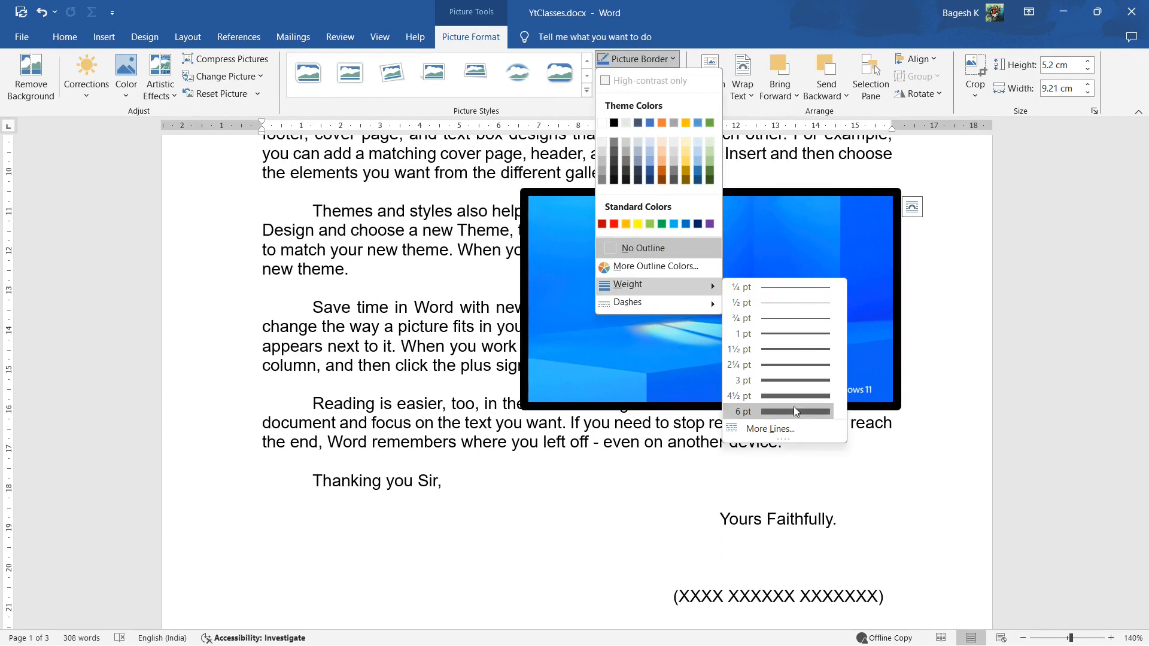
click(698, 234)
Use the detailed line settings to give the picture border a double compound line and an orange color
click(639, 59)
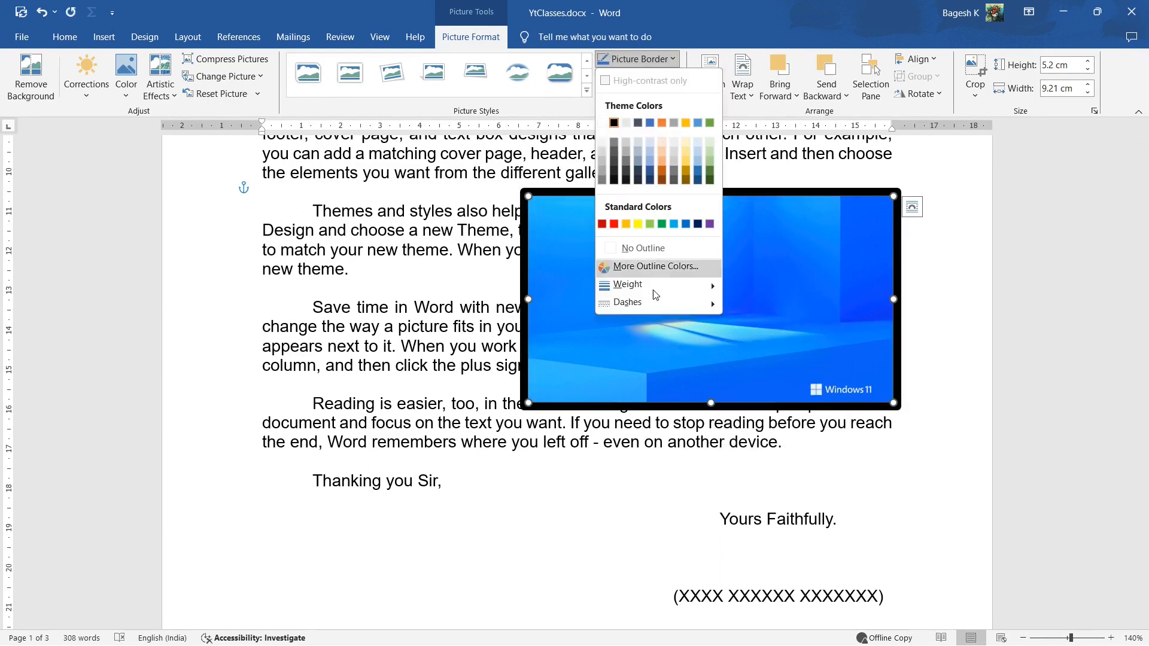
mouse_move(651, 306)
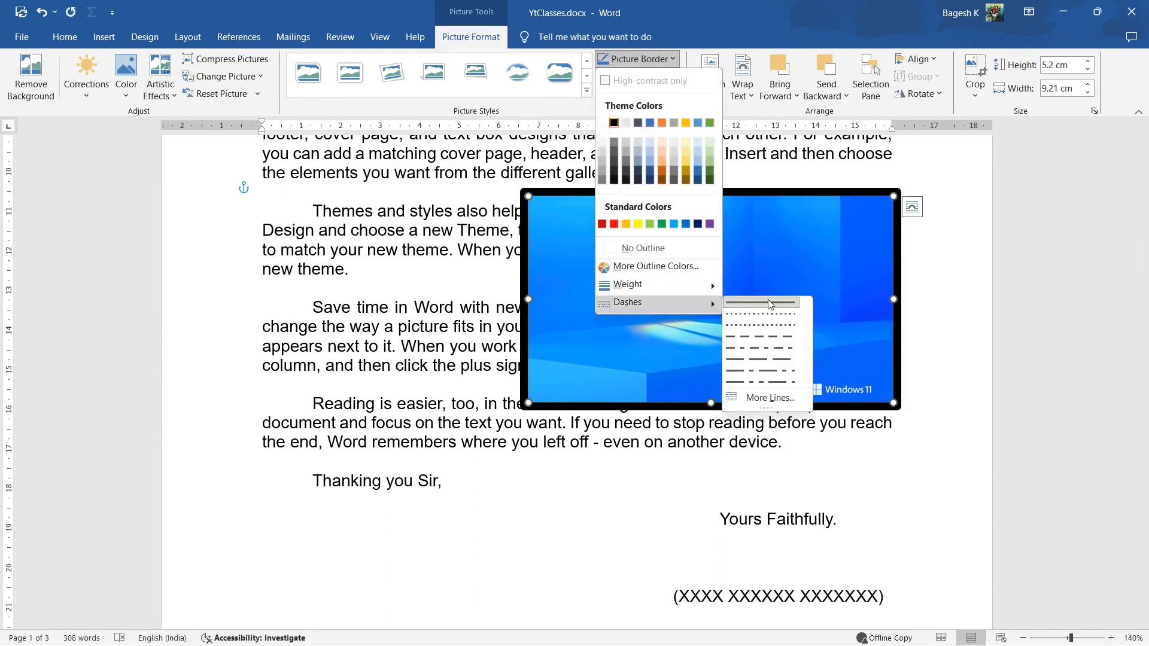
click(768, 398)
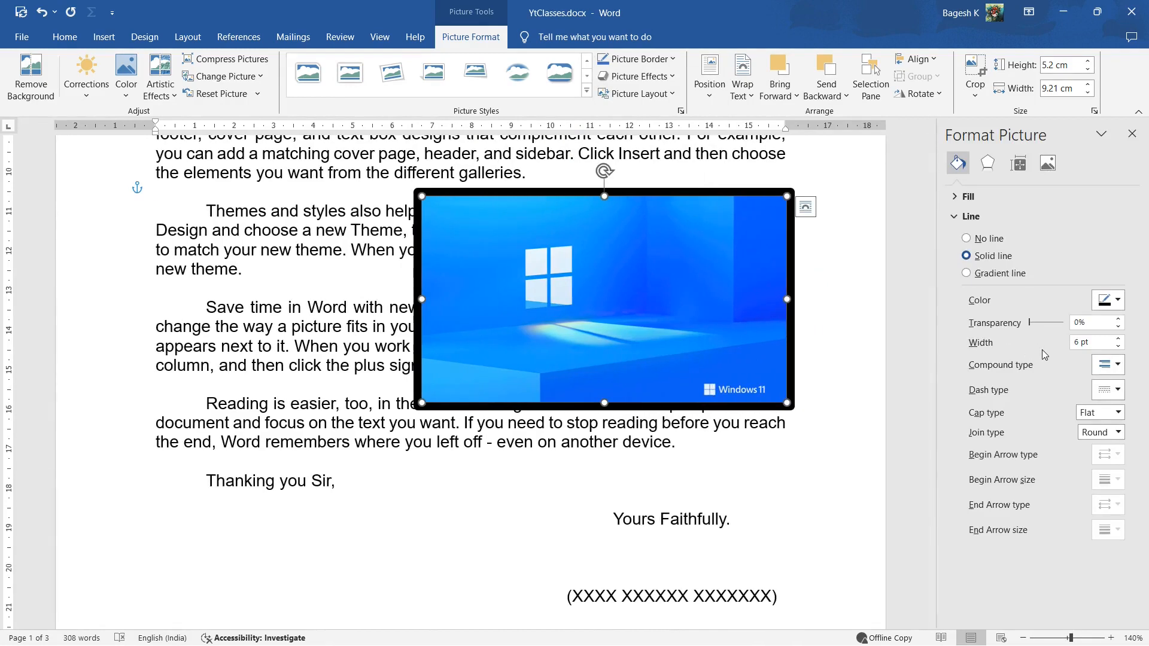
click(1108, 364)
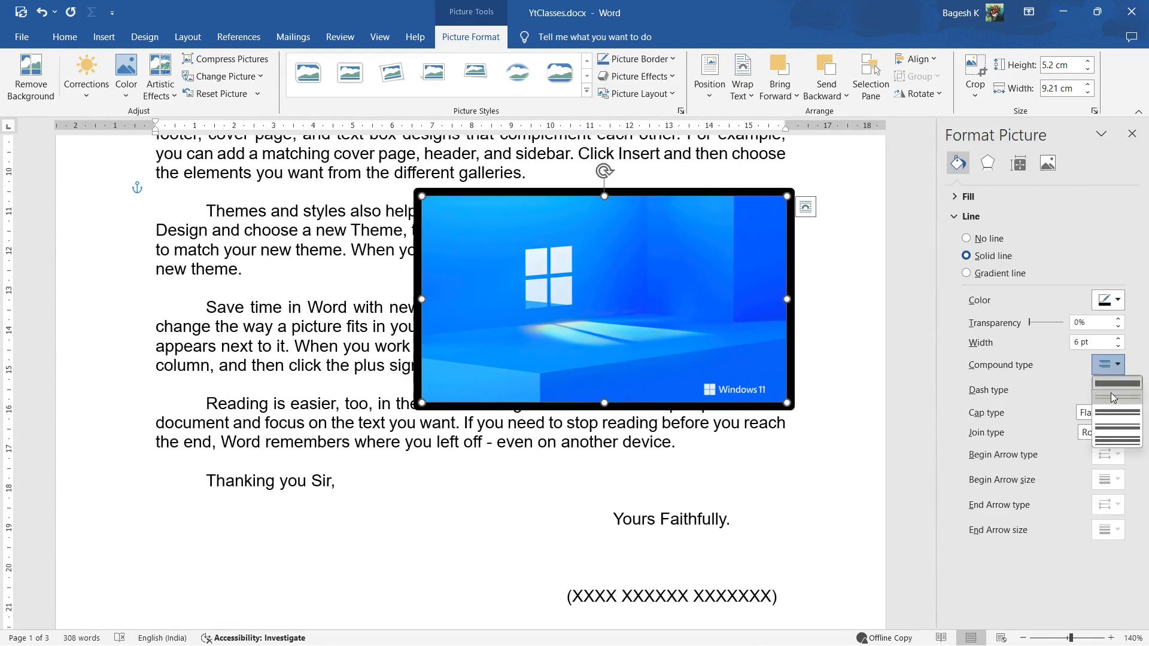
click(1113, 396)
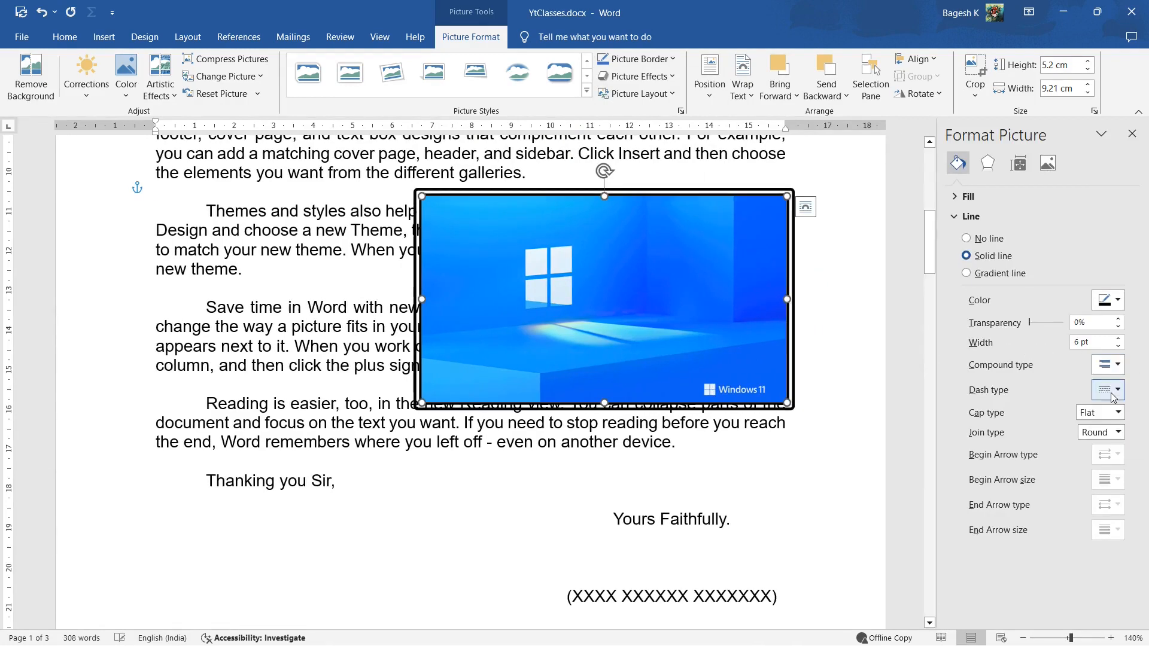
click(1109, 300)
click(1093, 357)
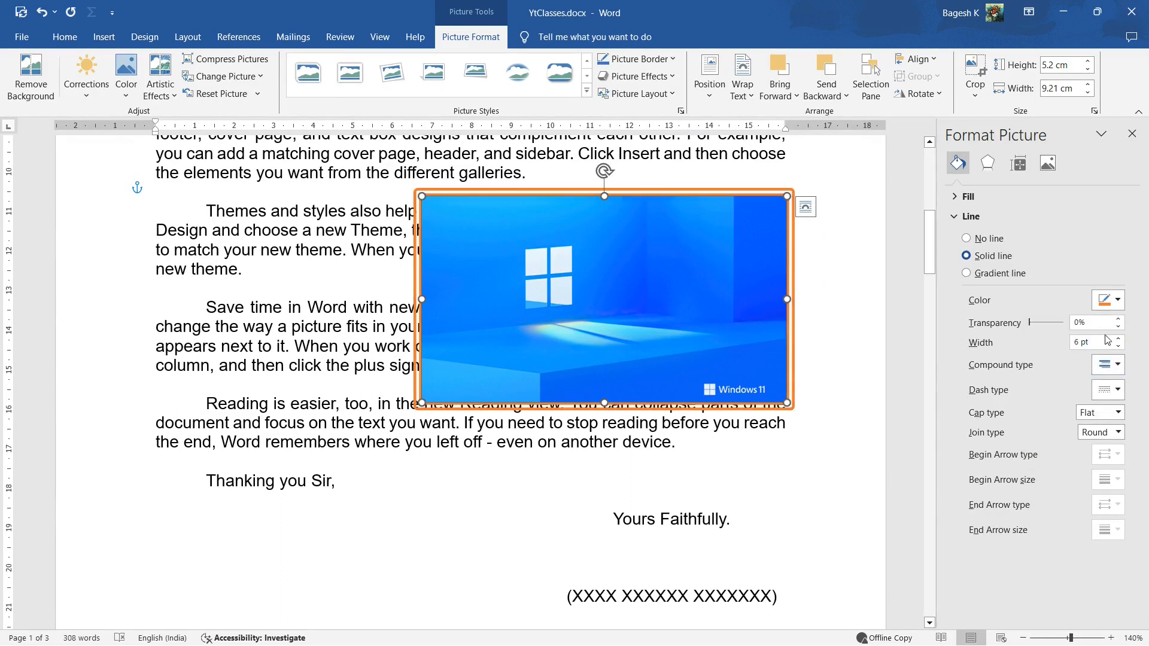
Remove the picture's border by setting it to No Outline
click(669, 60)
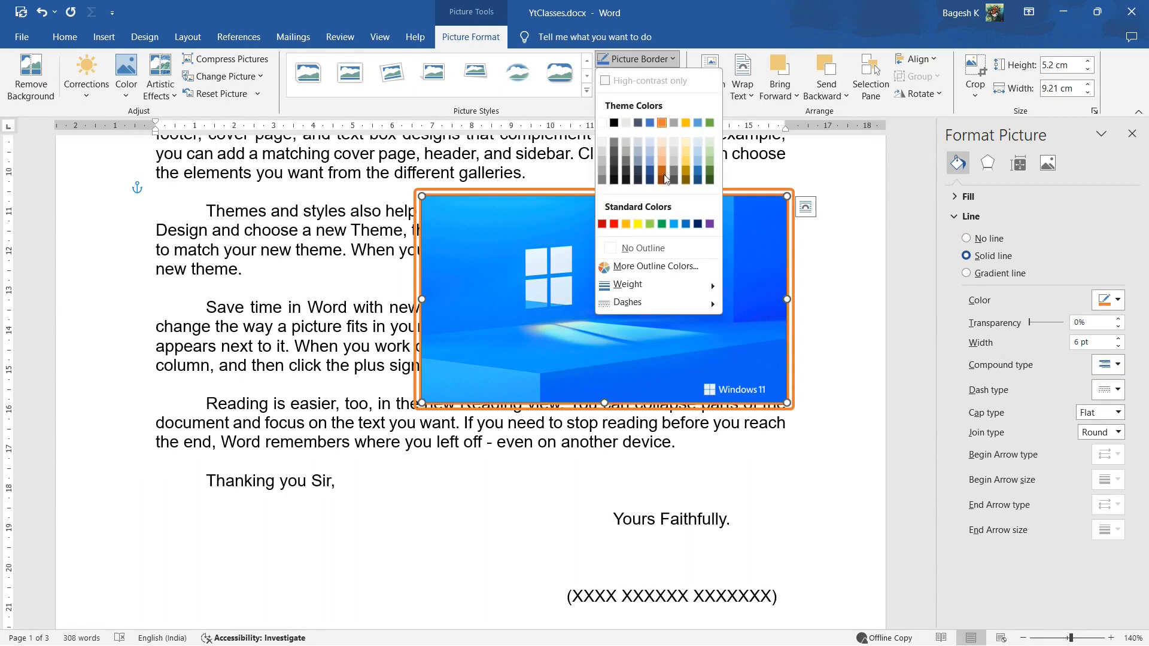
click(638, 247)
Move the Windows 11 picture over to the left margin of the page, beside the paragraph text
click(639, 76)
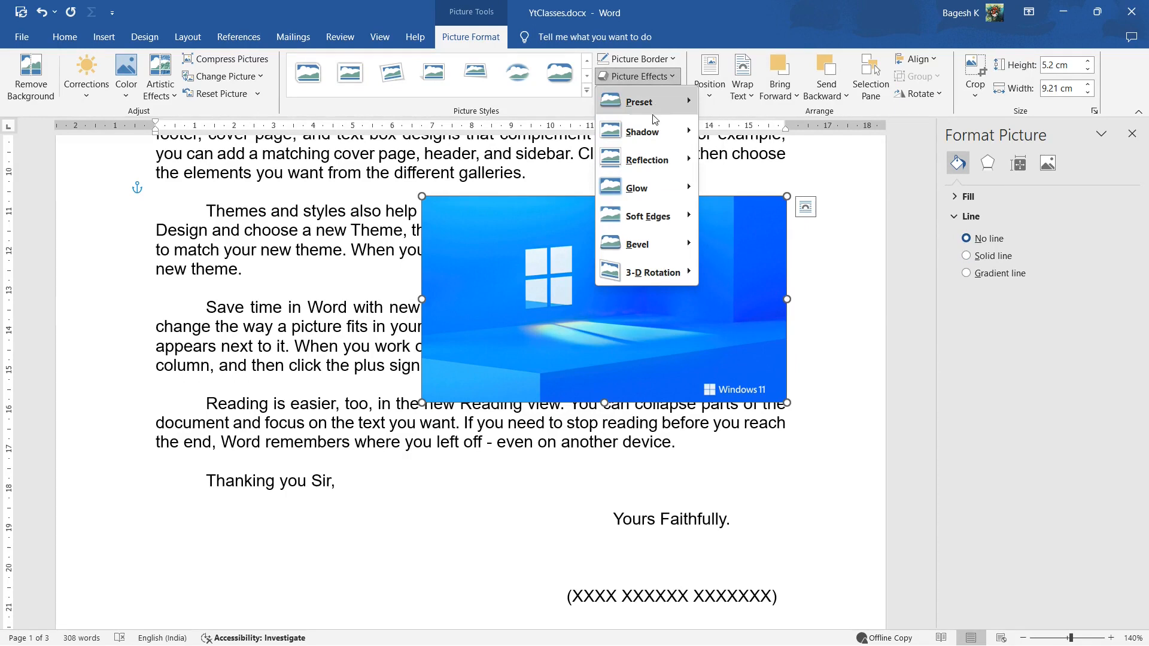
click(411, 283)
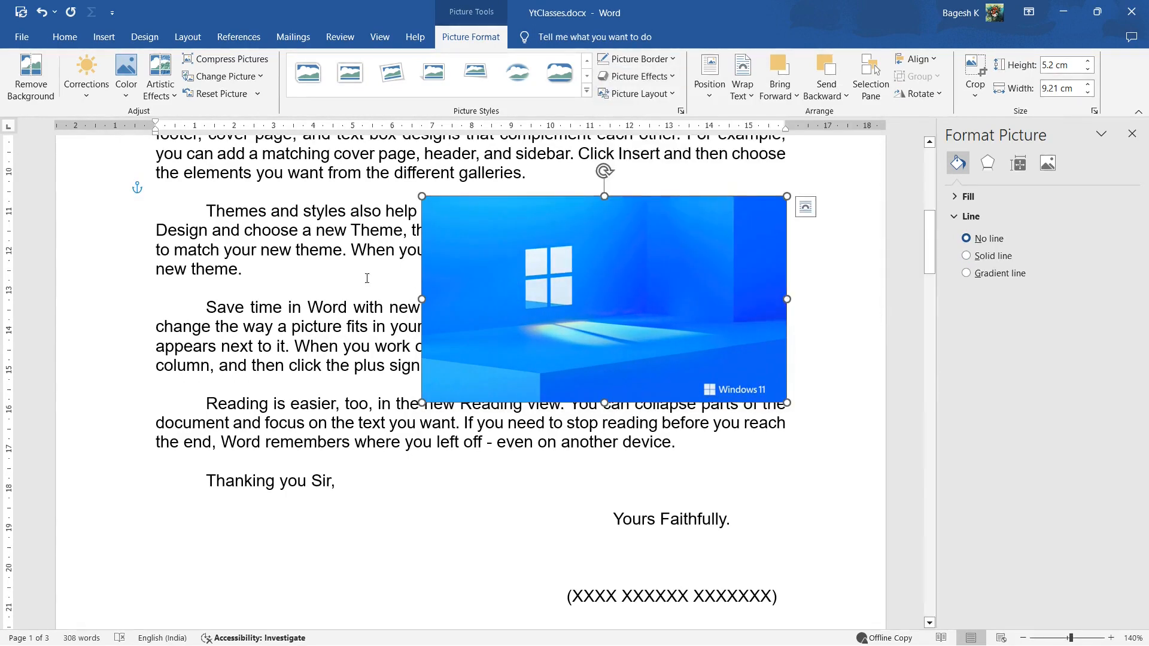
drag(573, 279, 260, 276)
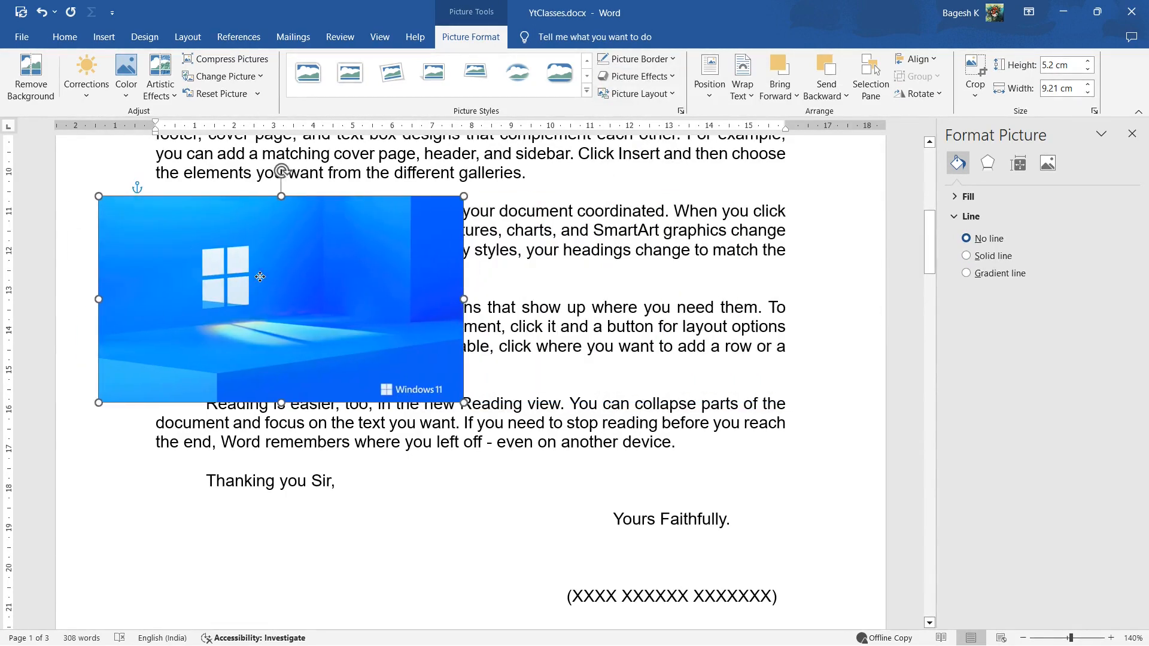
Preview the Preset, Shadow, Reflection, Glow, Soft Edges, Bevel and 3-D Rotation effects on the picture without applying any
click(638, 76)
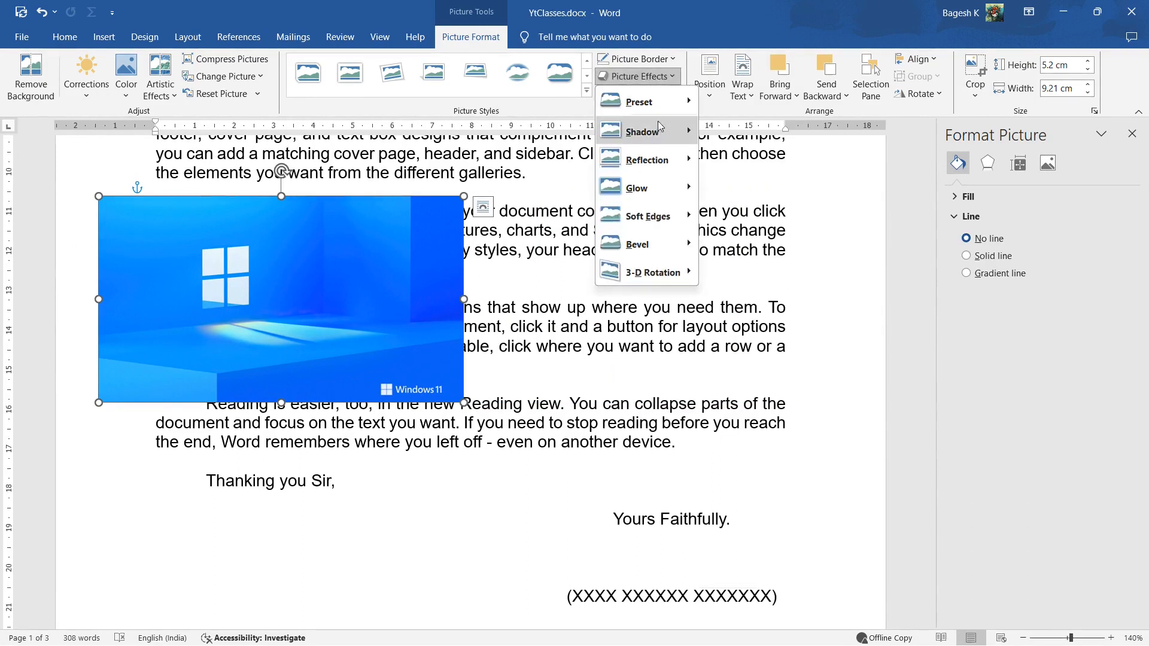
mouse_move(663, 108)
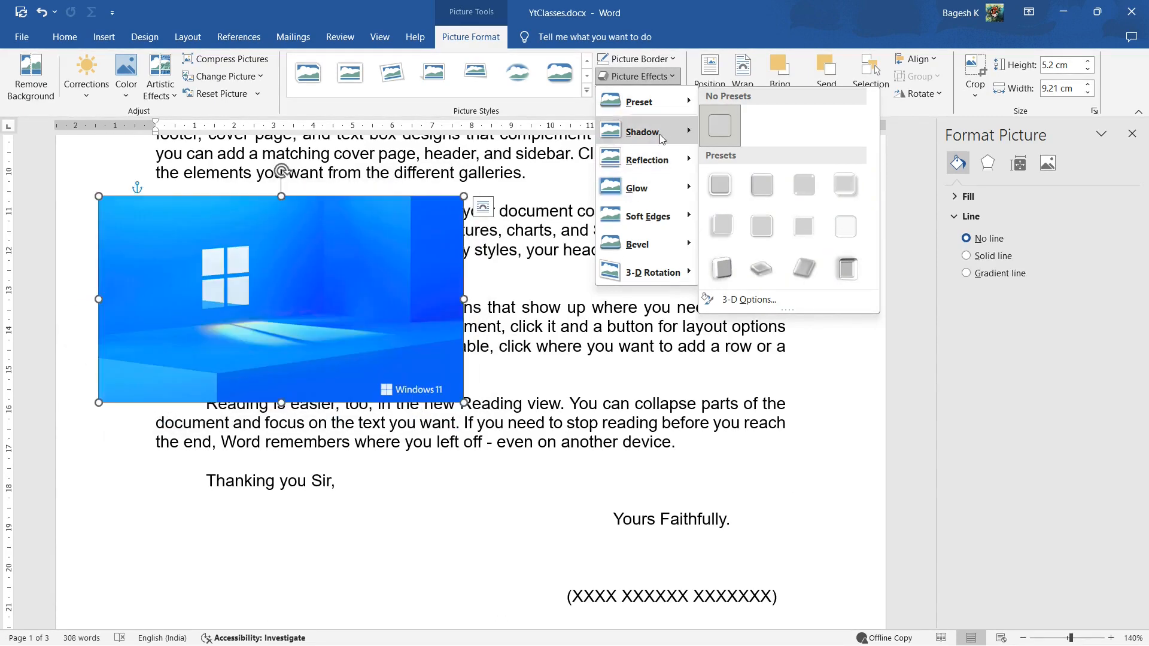
mouse_move(666, 138)
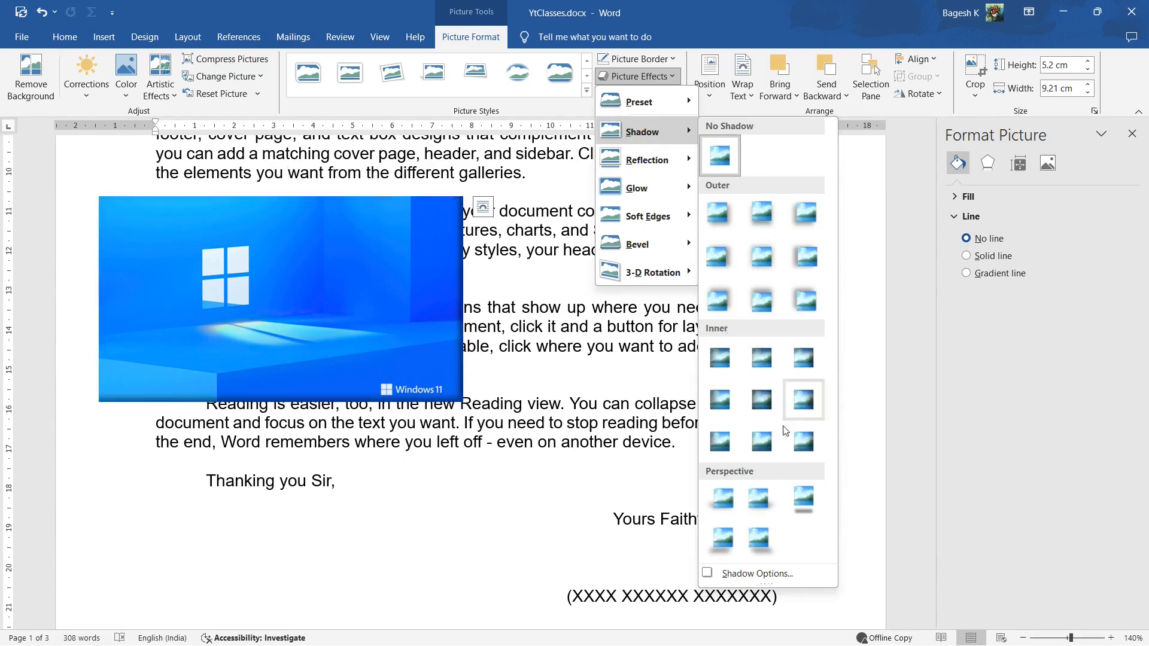
mouse_move(686, 168)
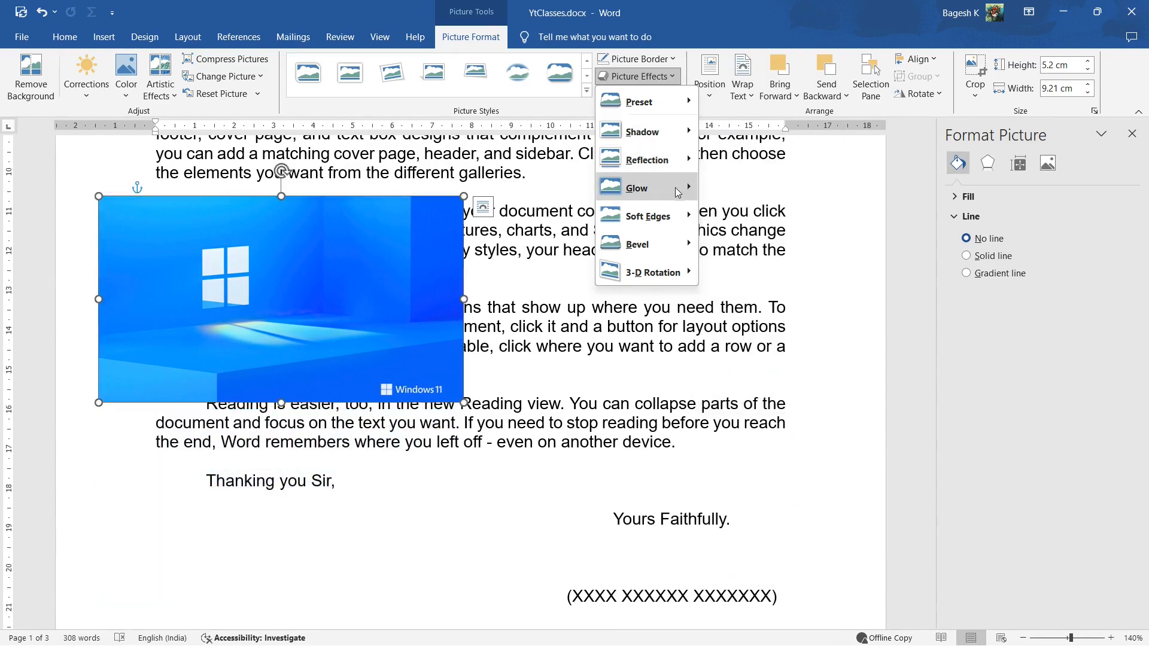
mouse_move(694, 198)
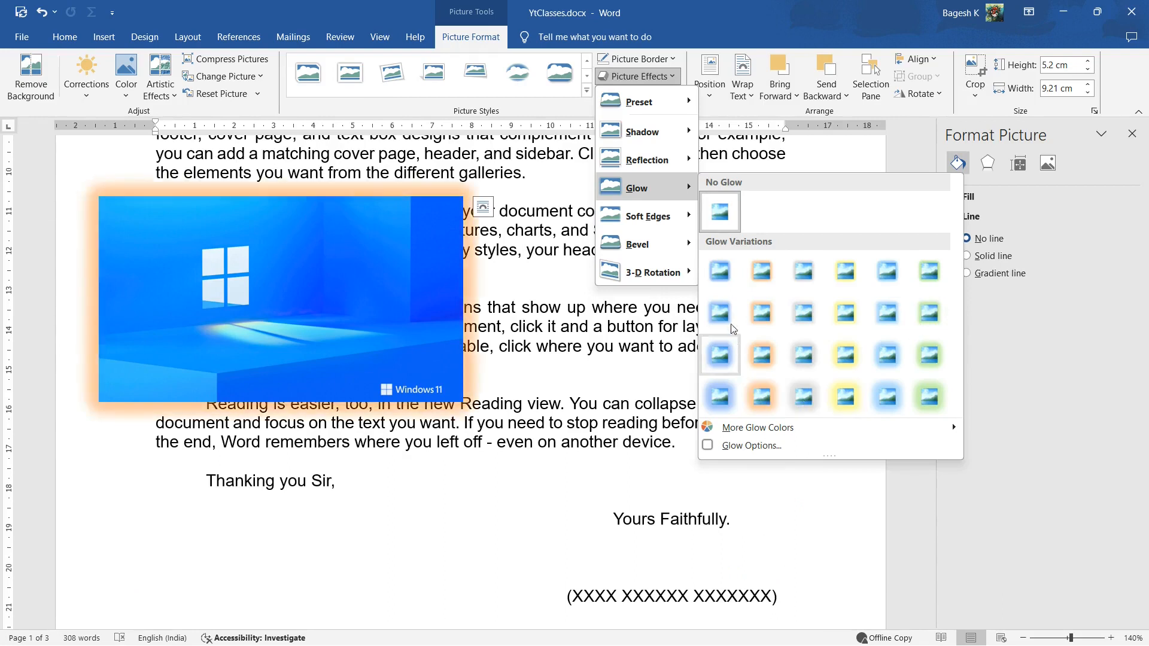
mouse_move(674, 223)
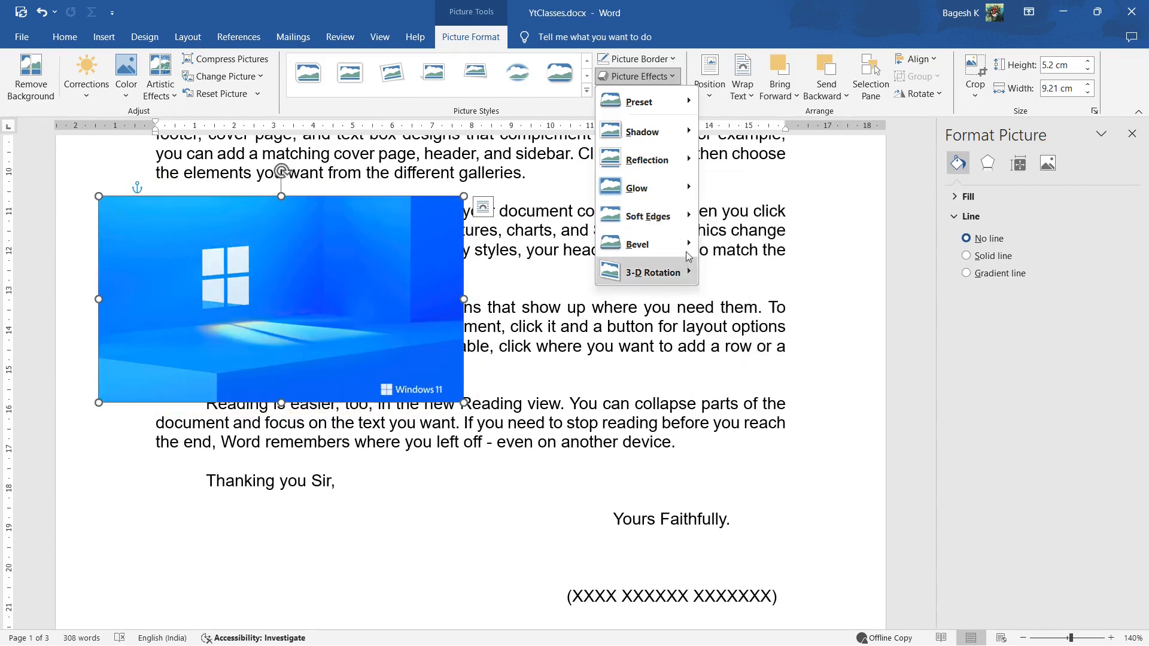
mouse_move(687, 250)
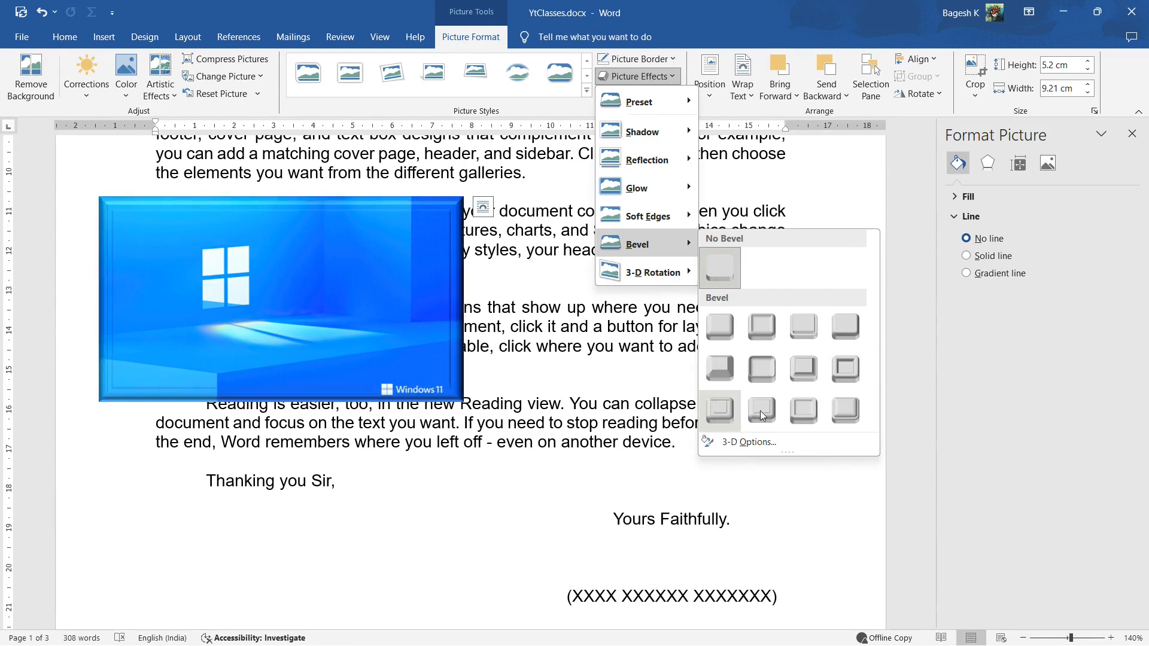
mouse_move(689, 271)
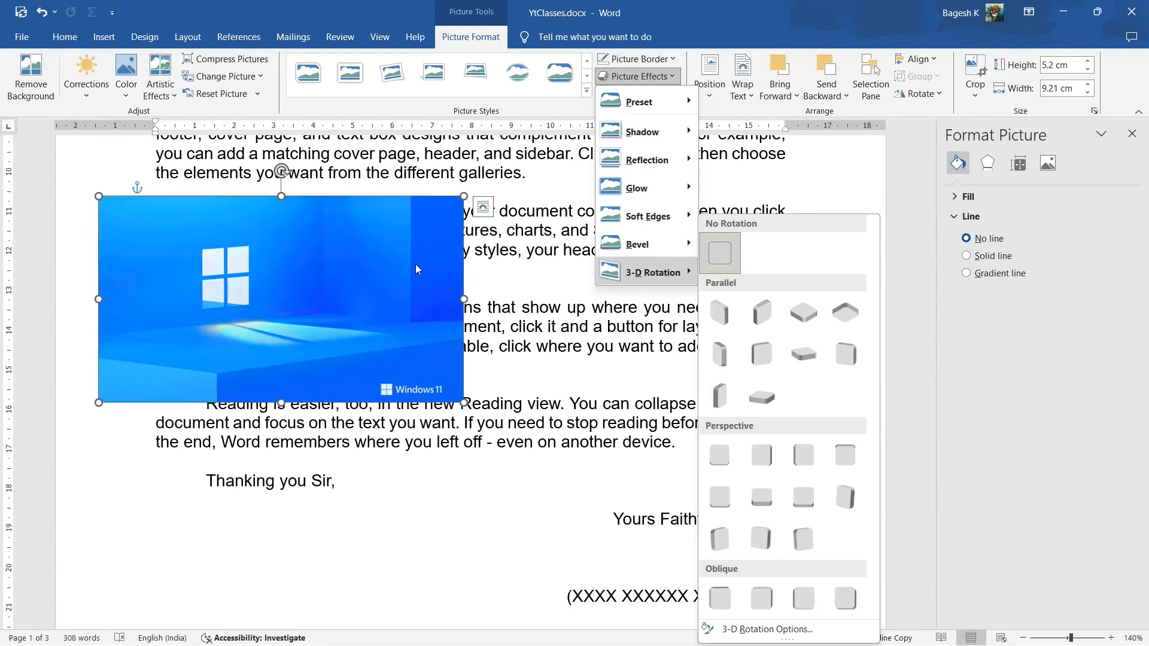
Move the Windows 11 picture back toward the middle of the page over the body text
click(417, 269)
drag(398, 268, 633, 262)
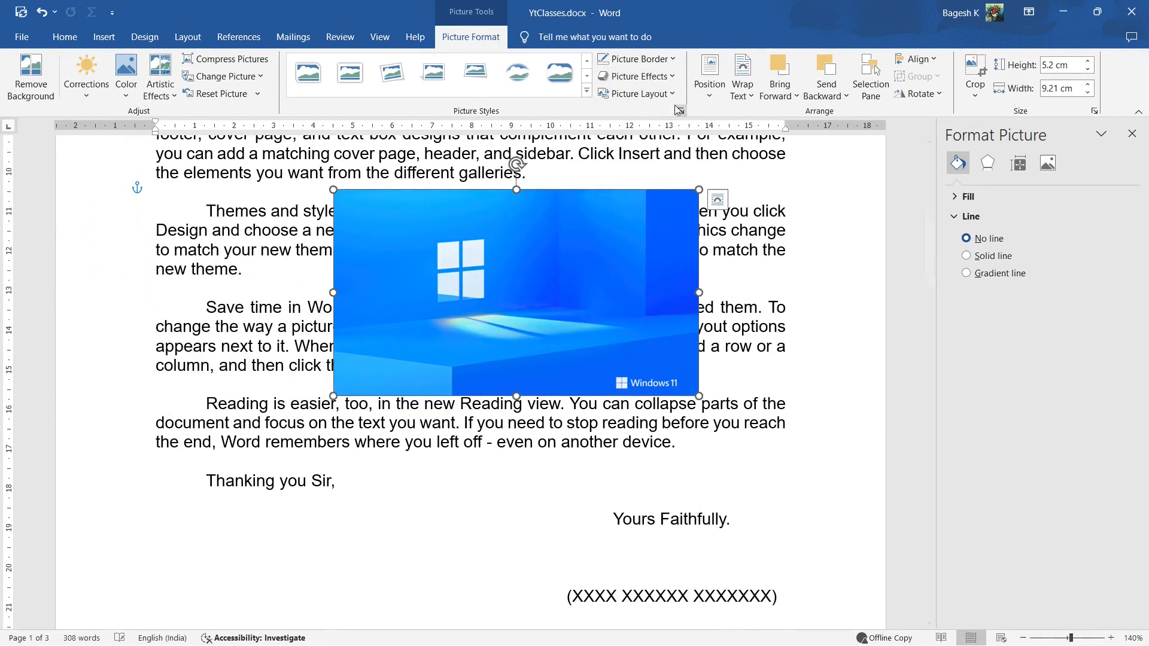
Review the picture layout, position and text wrapping options available for the selected picture
click(673, 95)
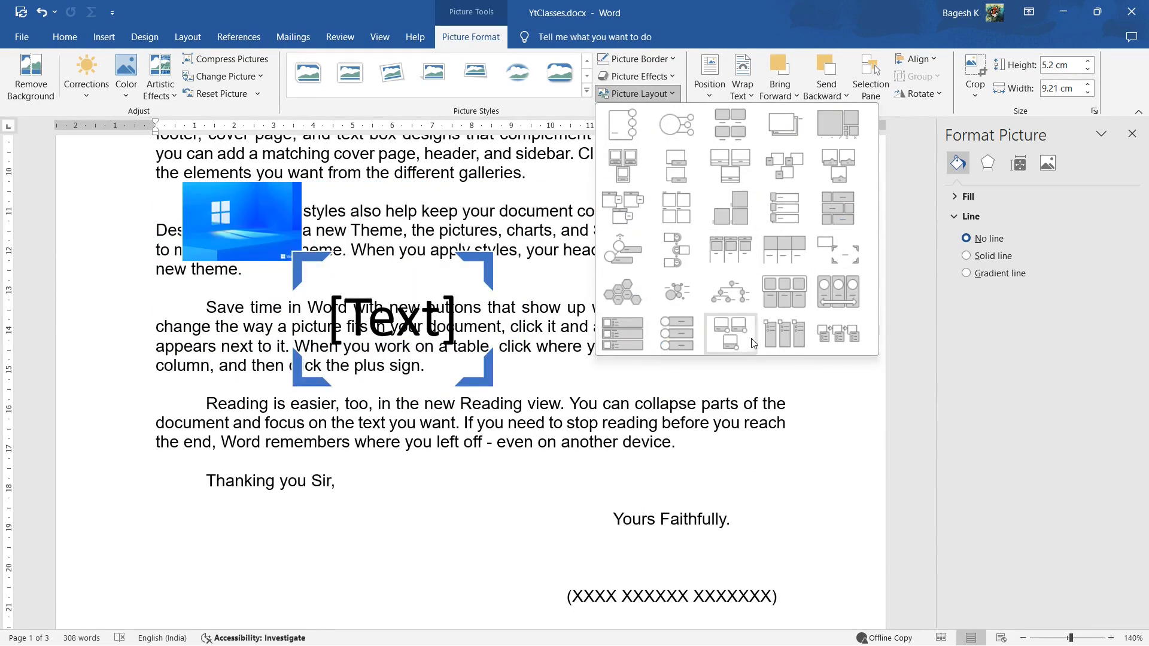
click(668, 95)
click(707, 90)
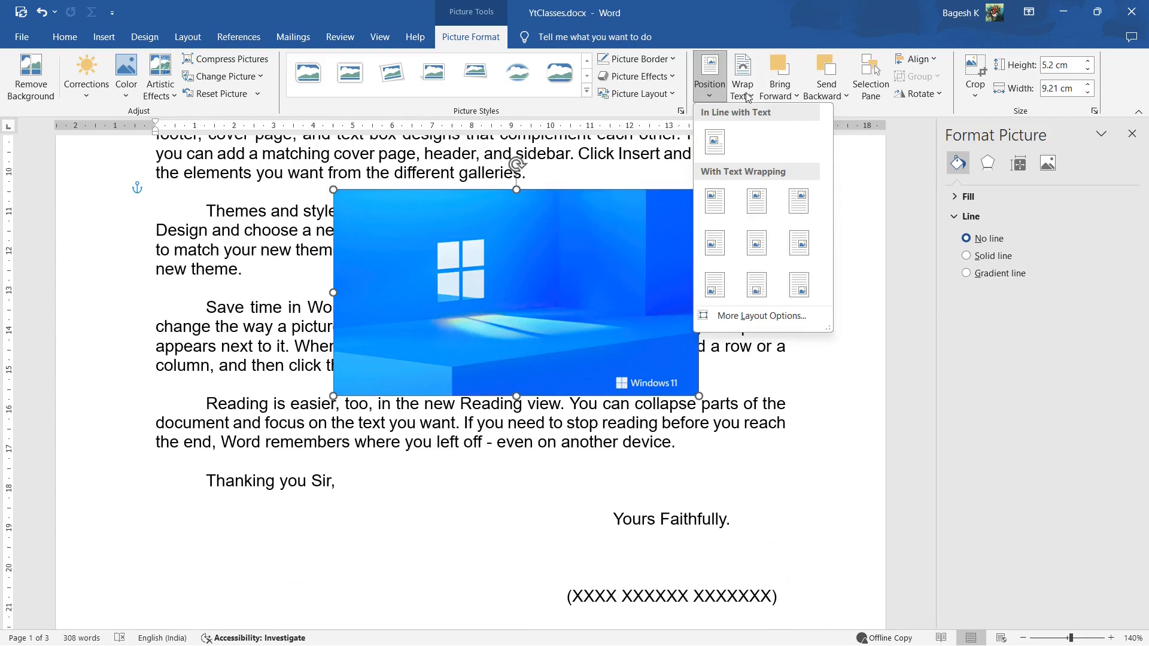
click(757, 243)
click(748, 94)
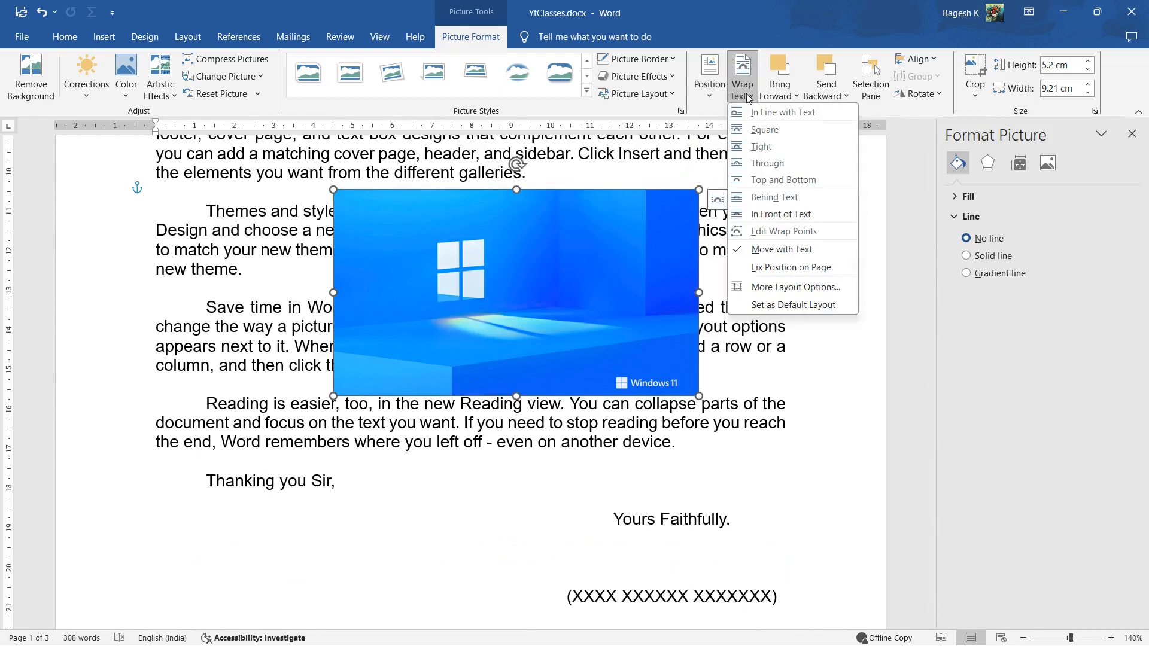
click(748, 95)
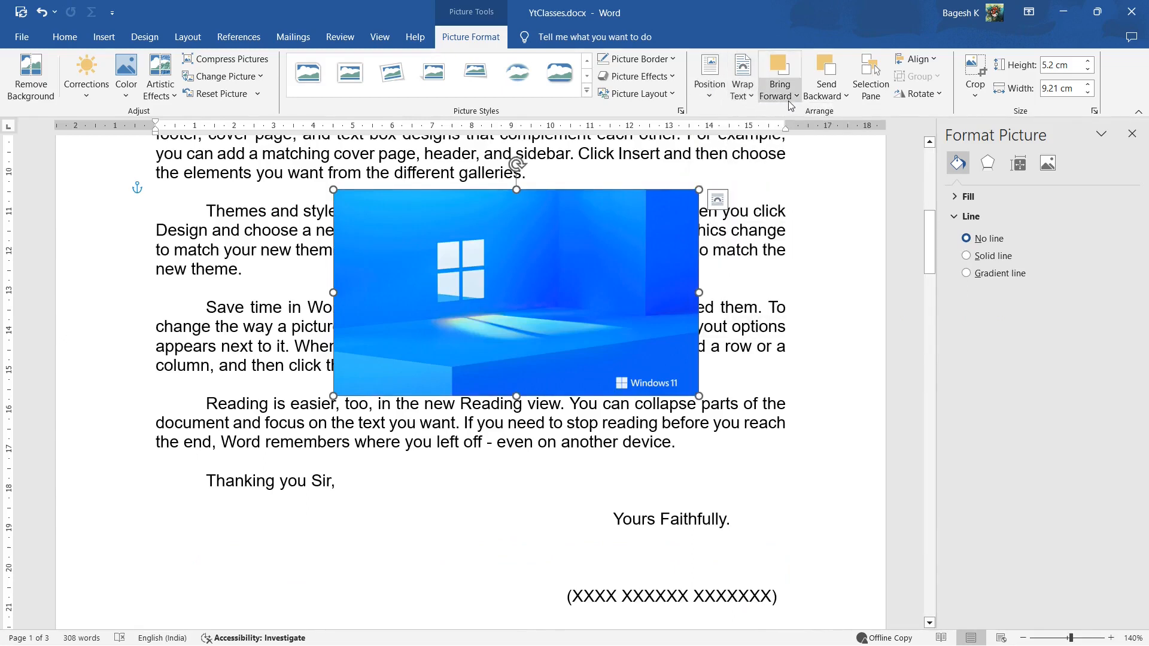
Insert wallhaven-0pq6ge.jpg from the Wallpapers folder as a second picture and place it in front of the text
click(245, 232)
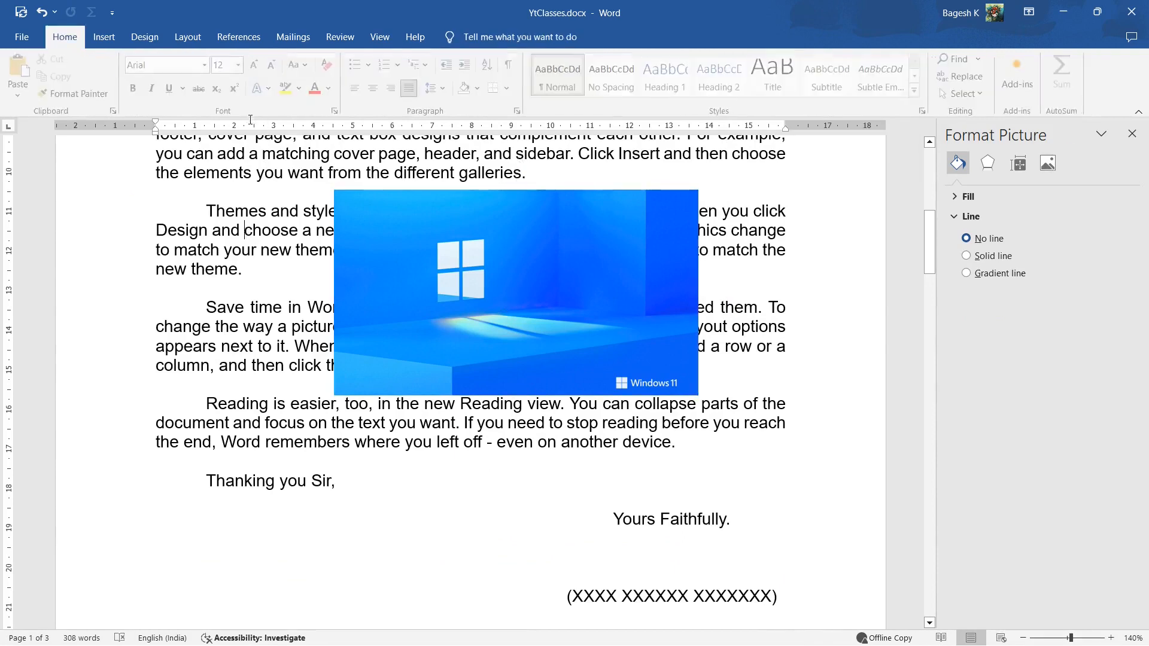
click(104, 37)
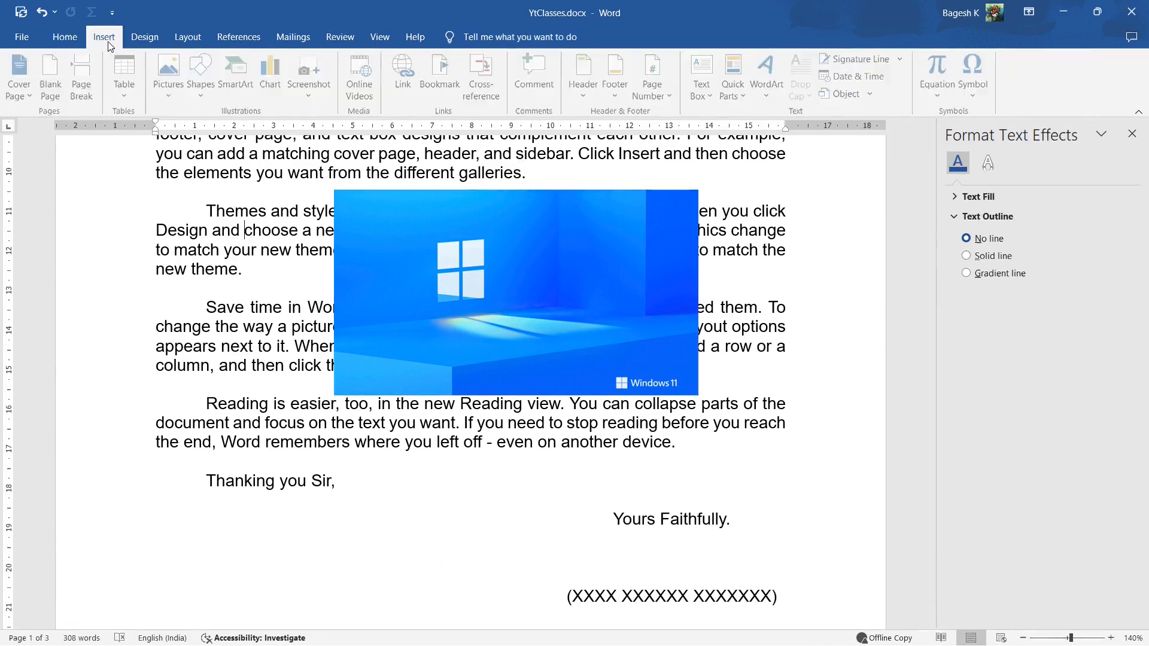
click(174, 93)
click(178, 132)
scroll(495, 295, down, 1)
scroll(499, 291, down, 10)
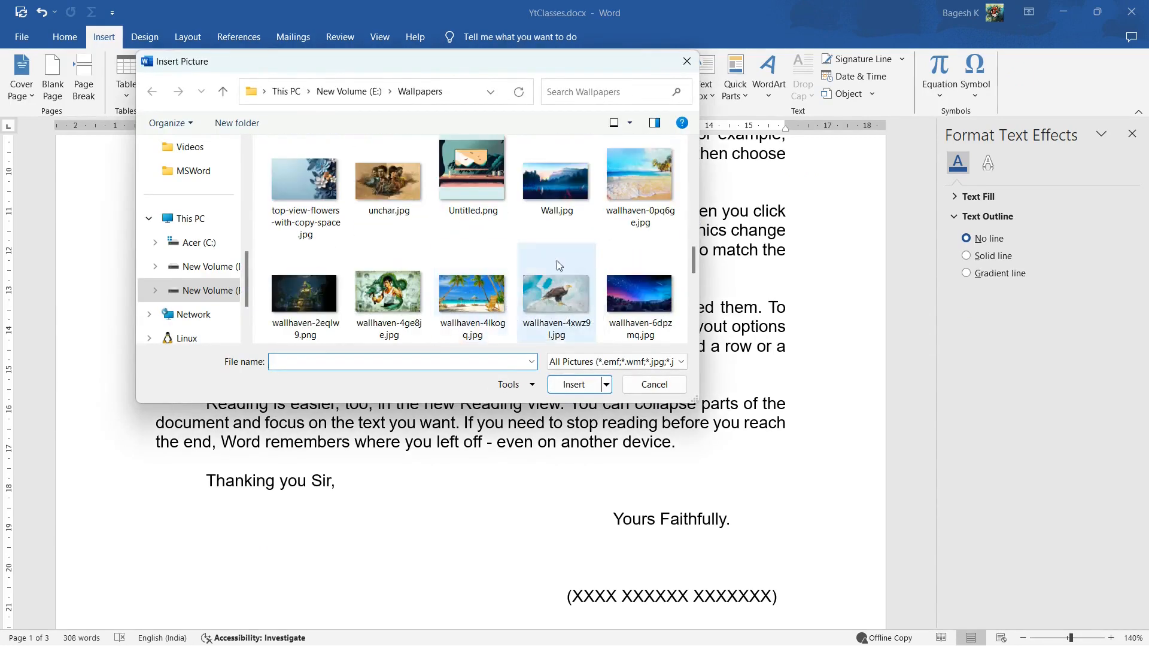
click(623, 197)
click(572, 386)
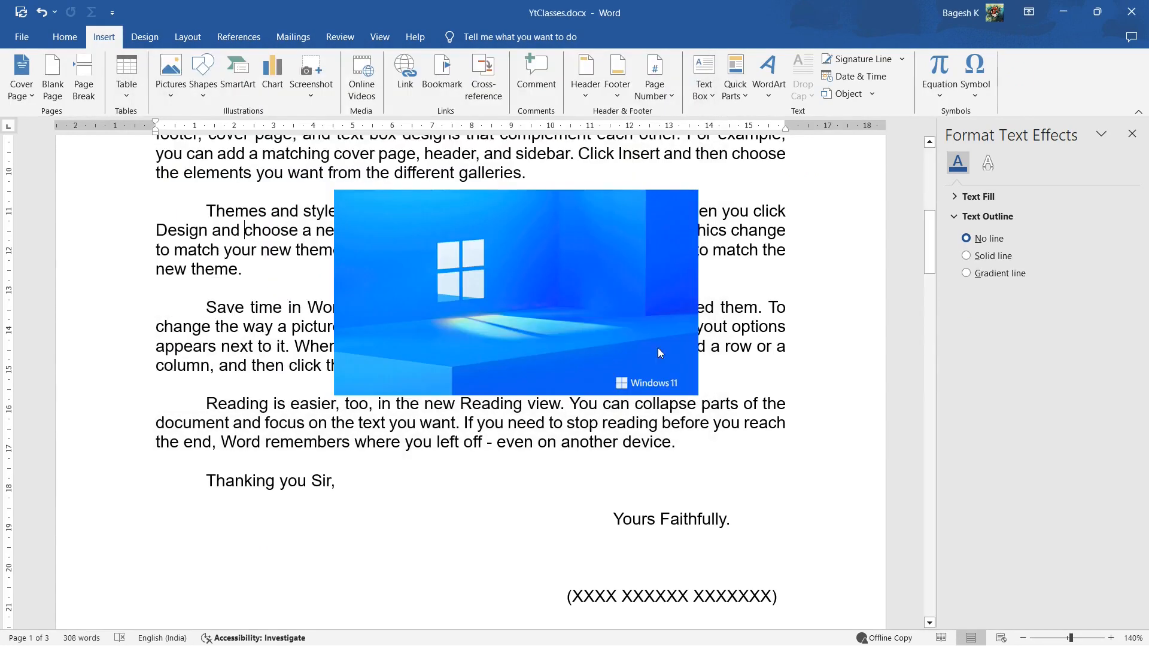
click(806, 250)
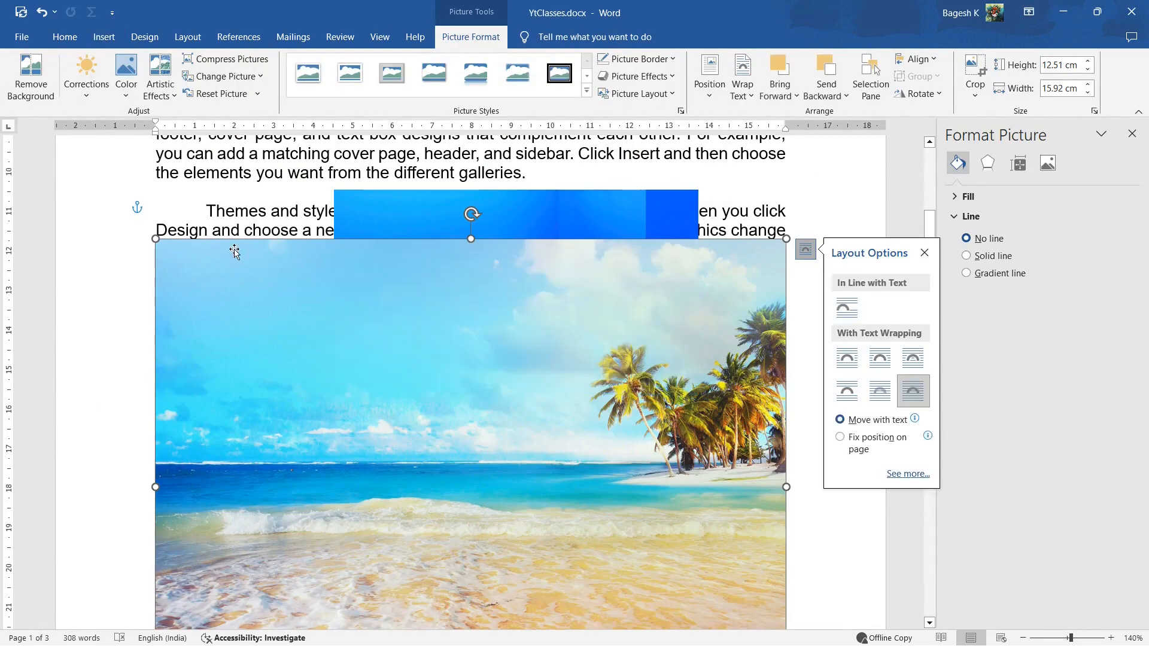
Shrink the beach picture to about 8.86 cm by 11.28 cm and position it overlapping the Windows 11 picture
drag(155, 237, 409, 281)
scroll(453, 463, down, 4)
scroll(438, 344, up, 4)
drag(442, 403, 457, 370)
Bring the Windows 11 picture forward one level above the beach picture and bring it to the front
click(603, 233)
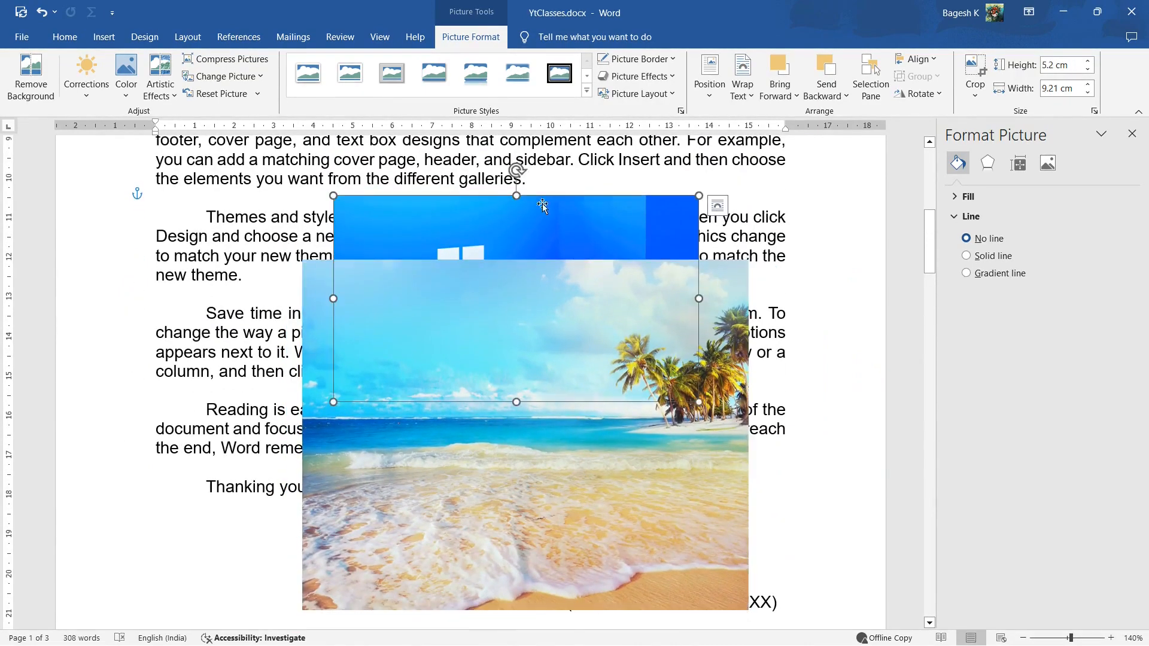
click(798, 97)
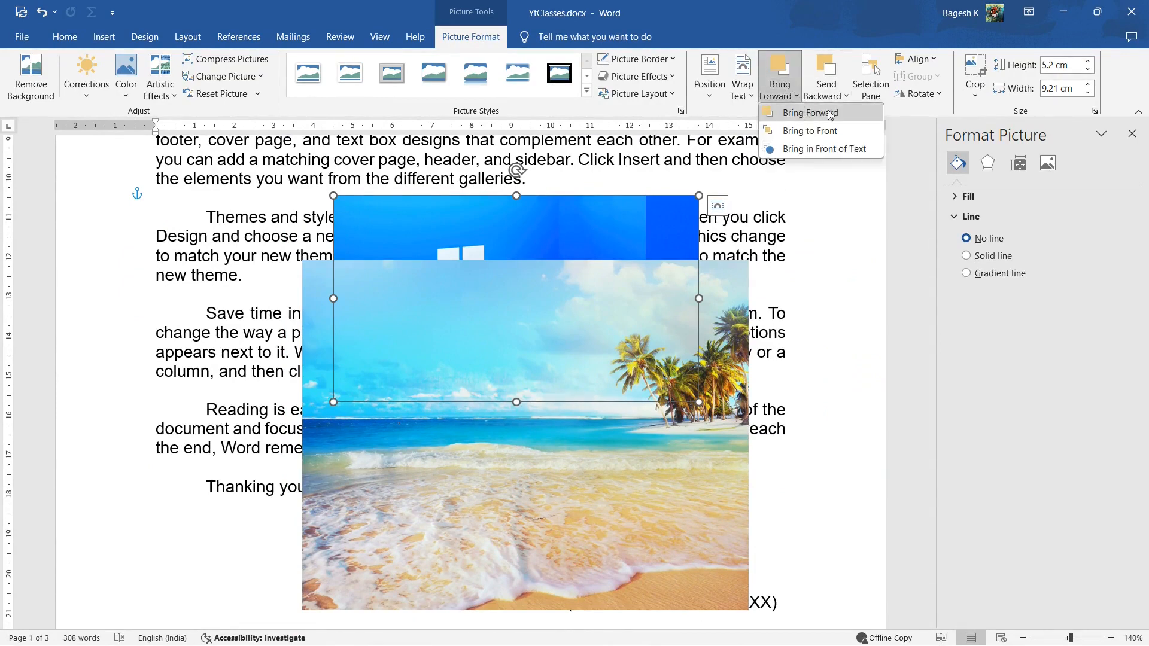
click(831, 114)
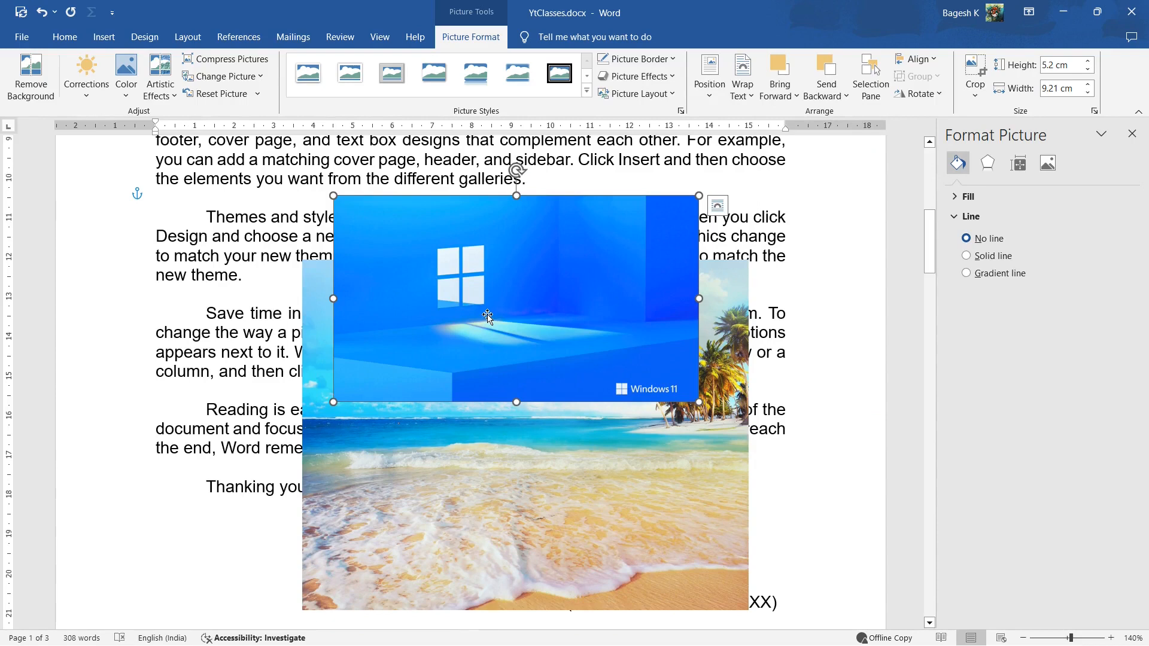
click(792, 95)
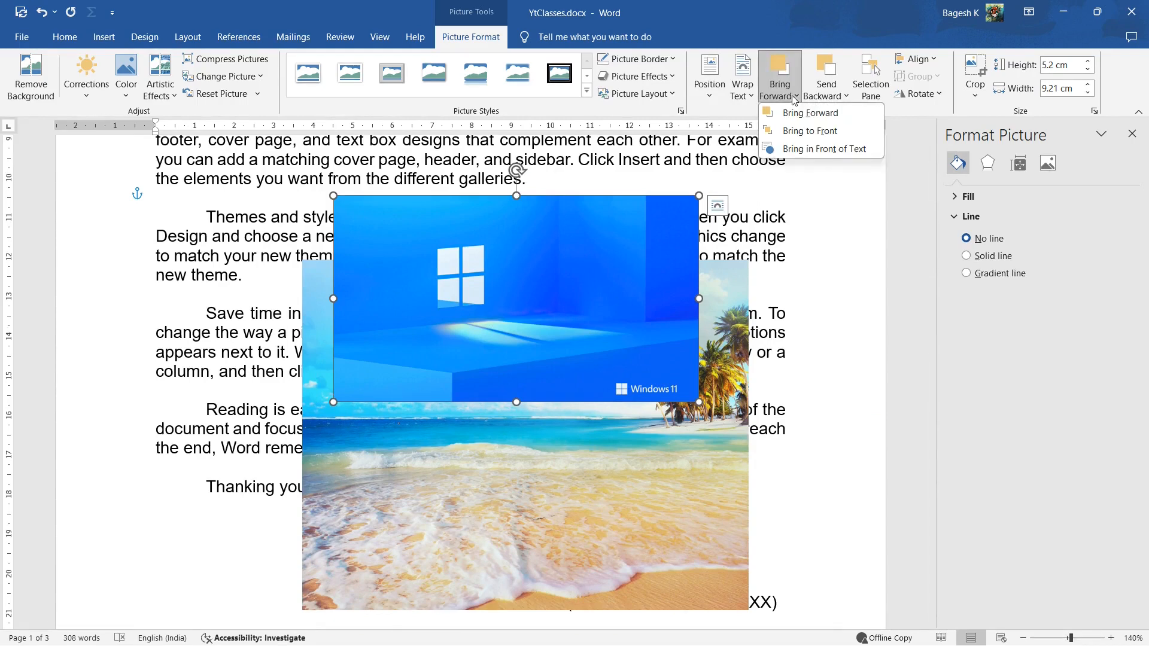
click(797, 131)
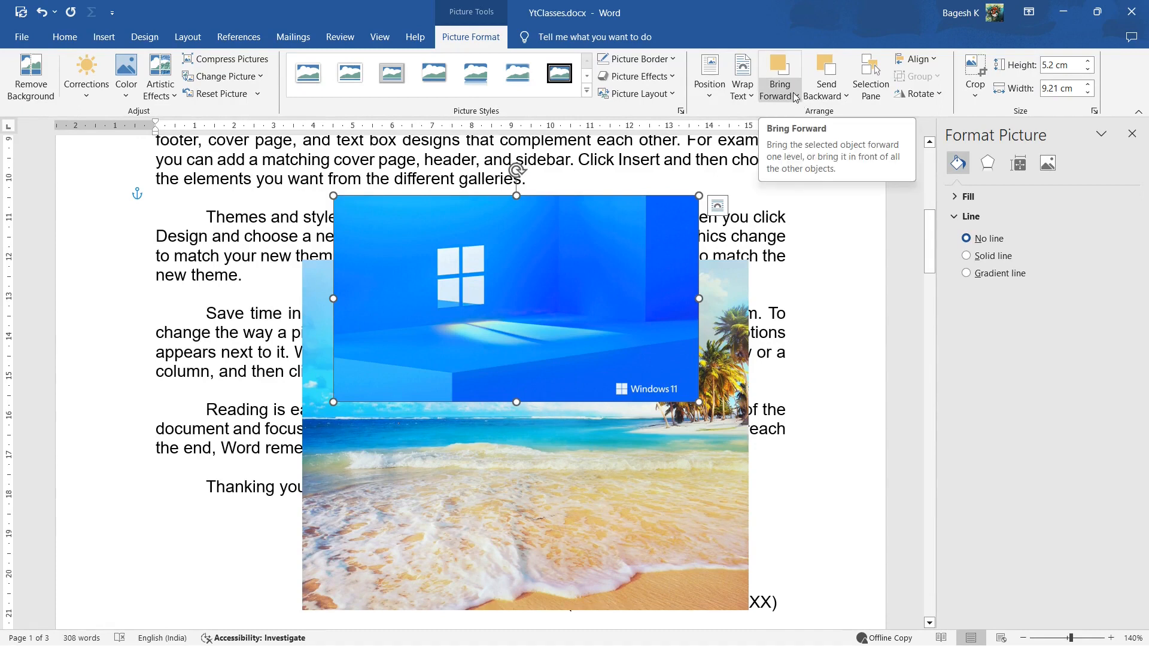
Send the Windows 11 picture backward one level behind the beach picture and send it to the back
click(829, 93)
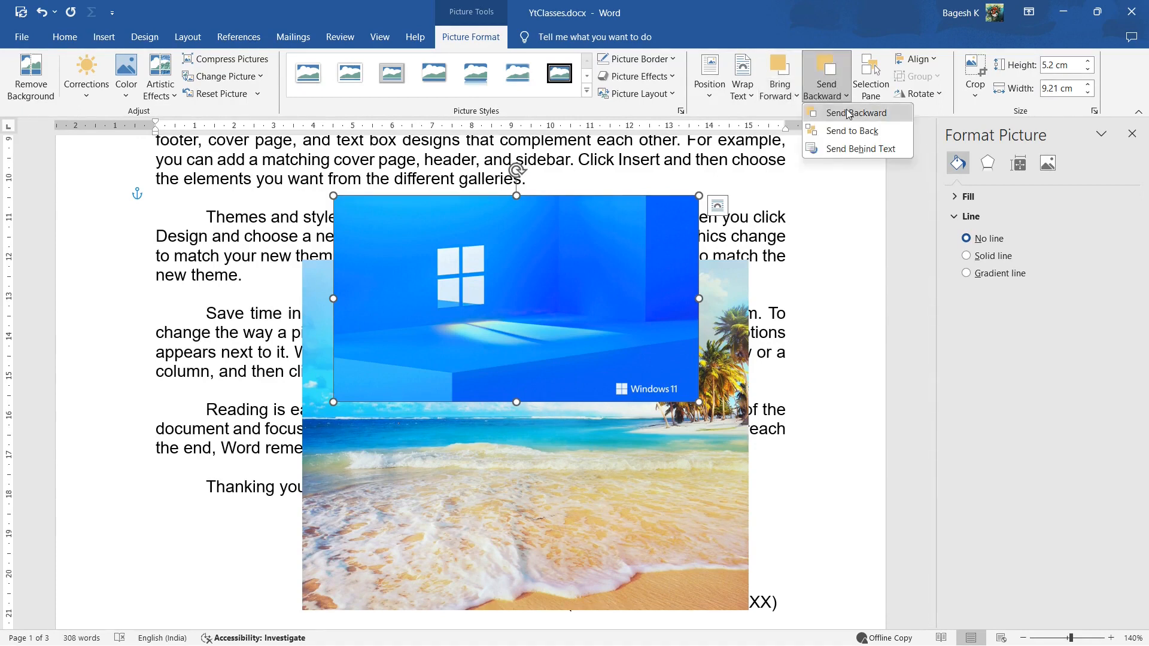
click(849, 113)
click(829, 91)
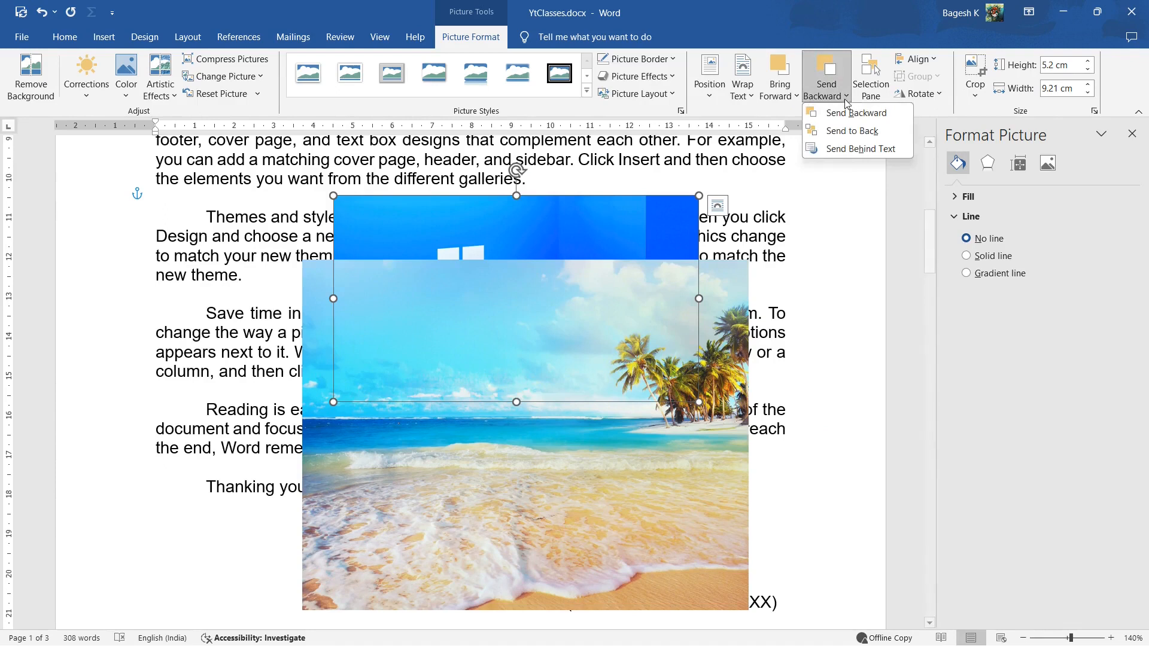
click(848, 131)
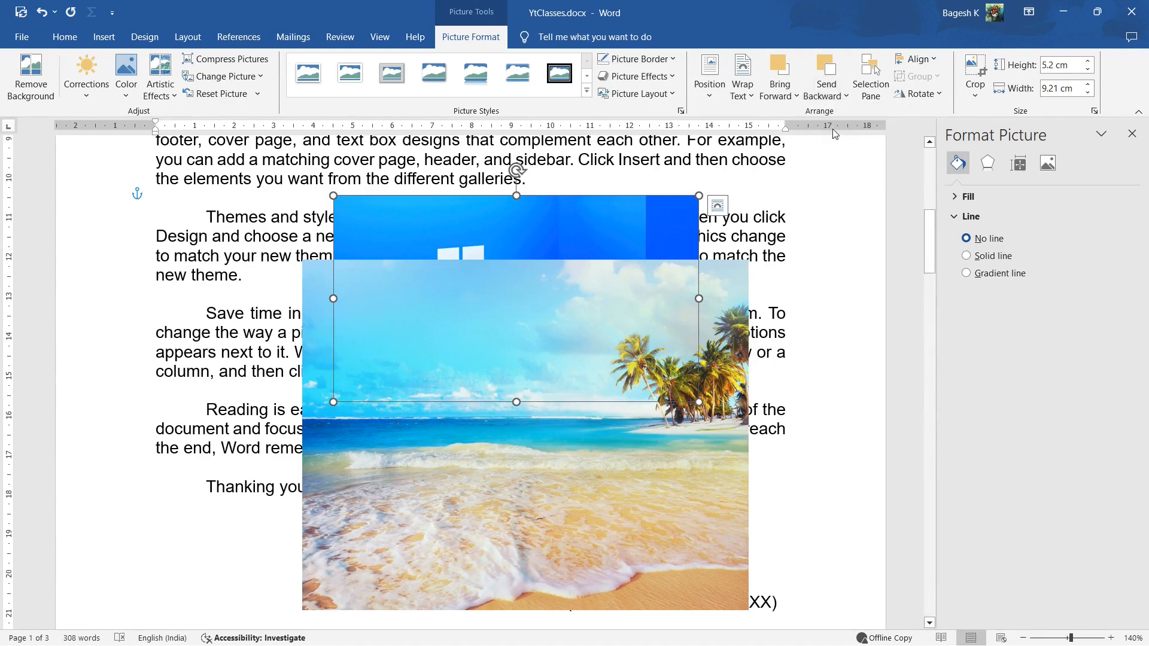
Review the alignment options for the beach picture
click(665, 297)
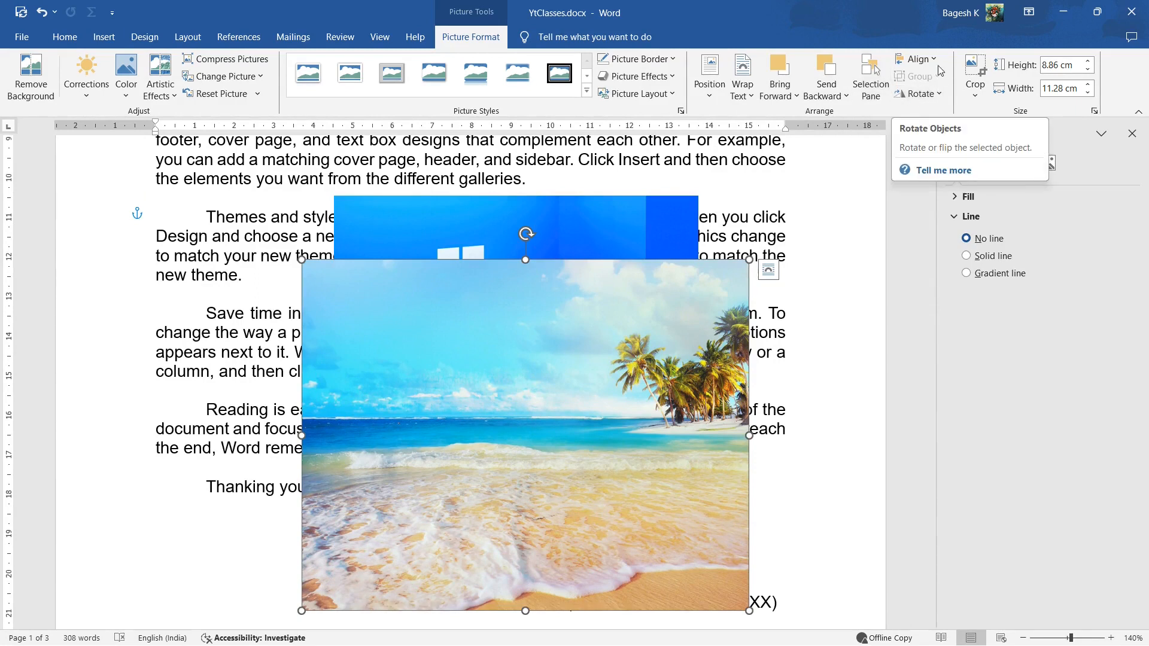
click(918, 59)
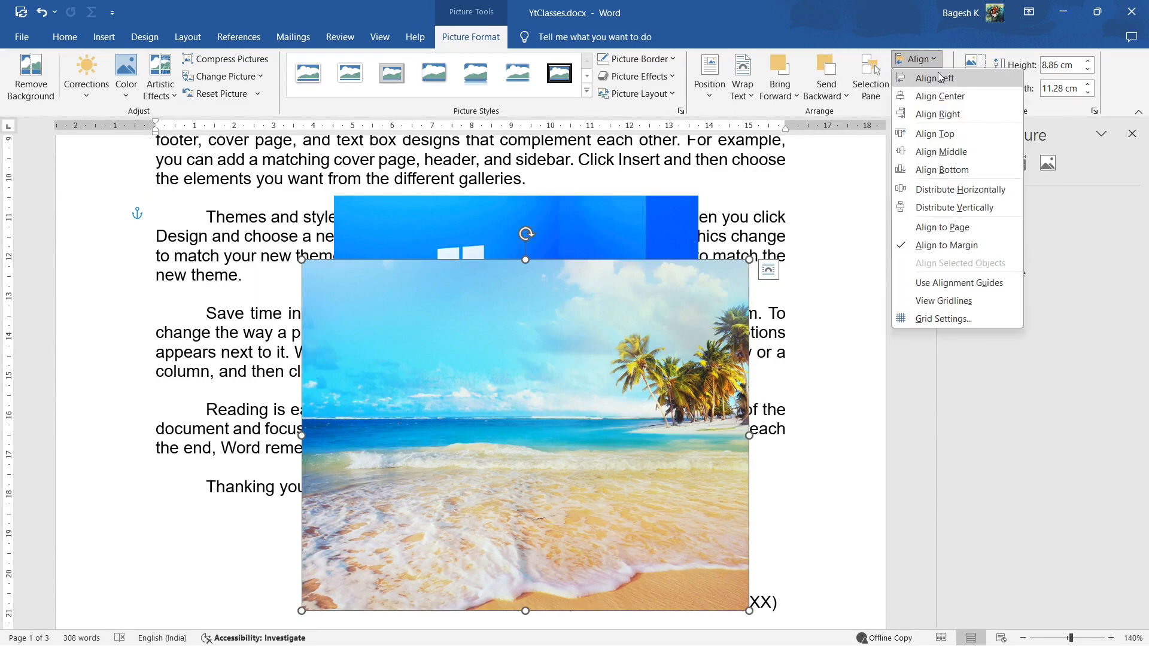
click(934, 59)
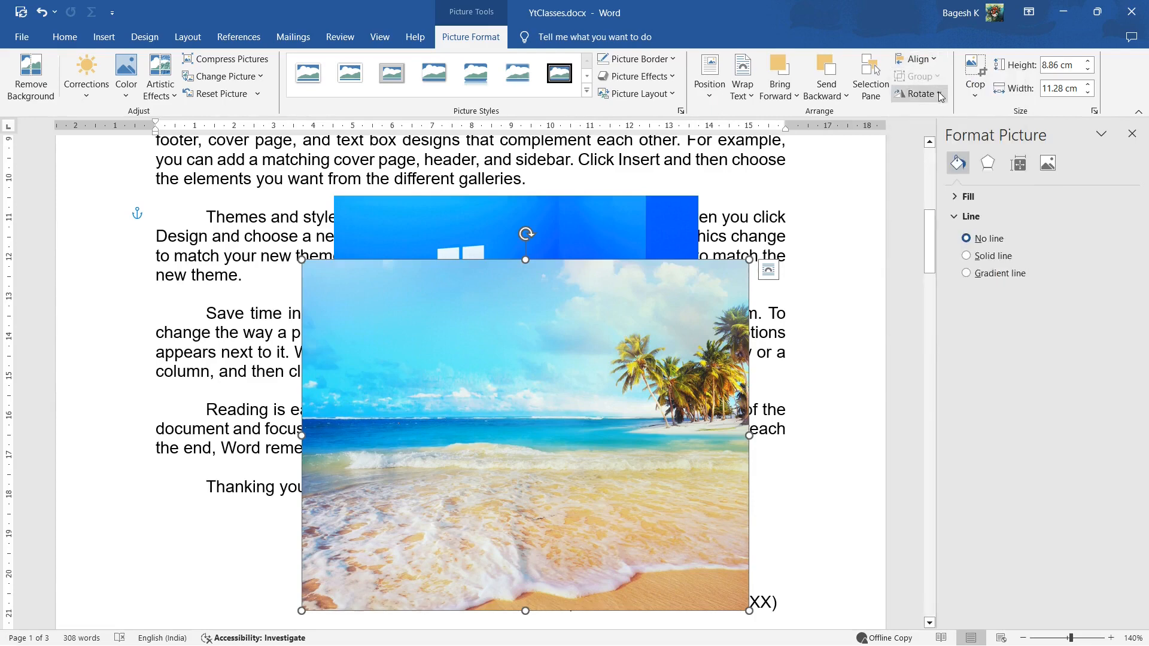
Shrink the beach picture to about 4.84 cm by 6.16 cm and place it directly below the Windows 11 picture
click(725, 203)
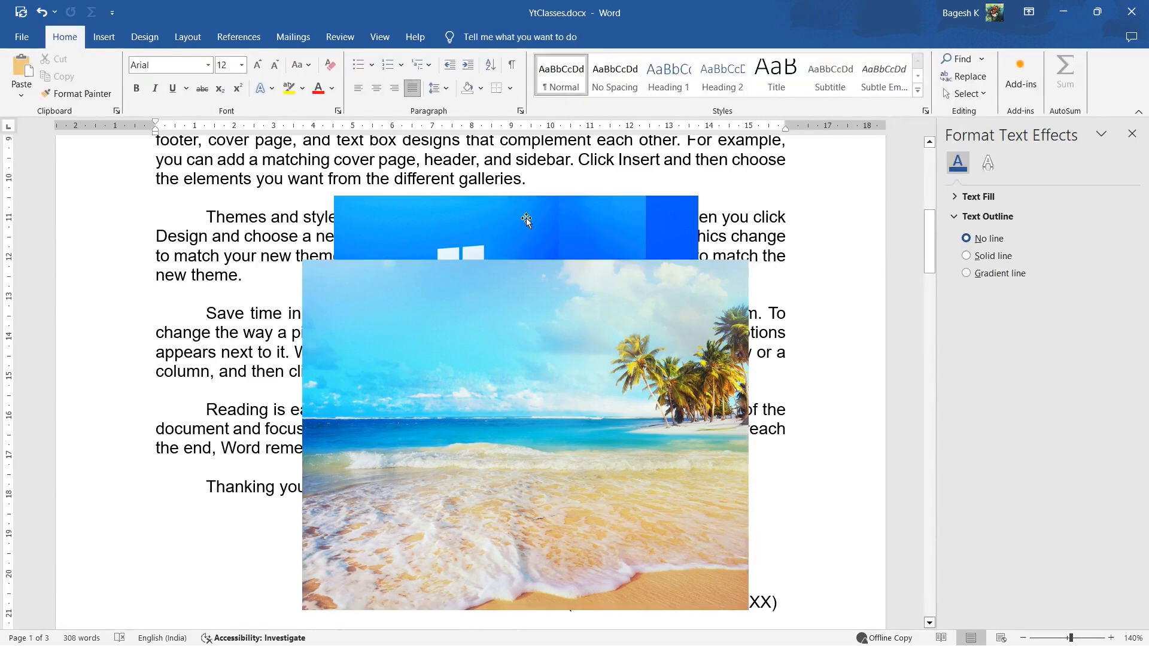
click(615, 349)
drag(748, 260, 476, 433)
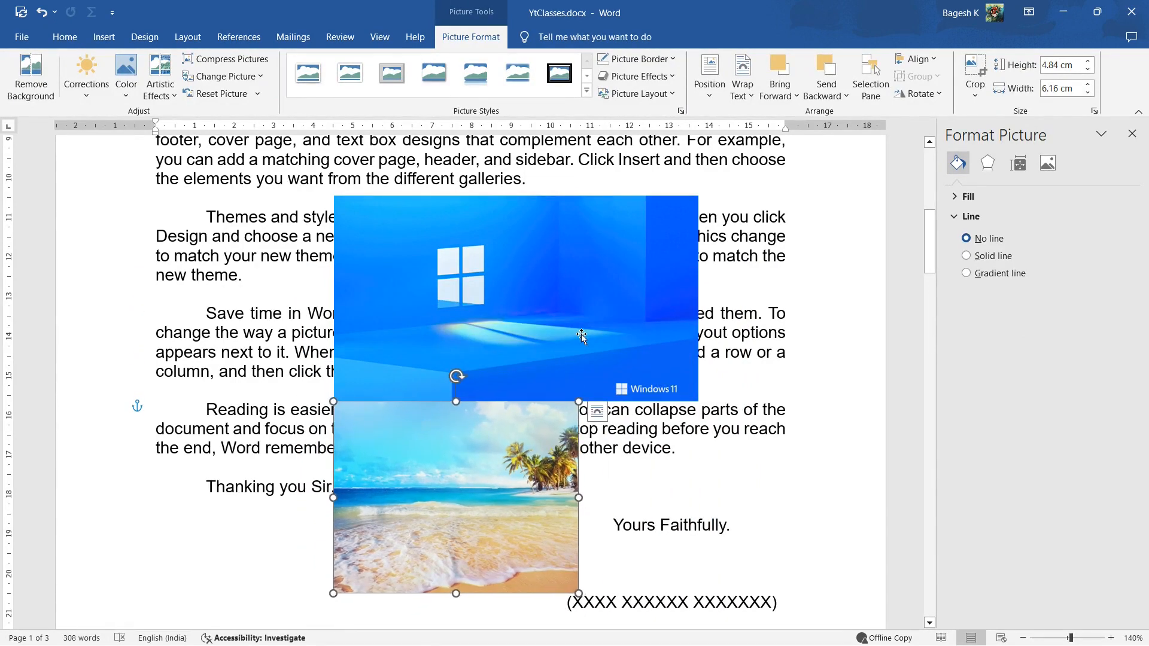
Group the Windows 11 and beach pictures, and shrink the repositioned group to about 8.77 cm high by 9.06 cm wide
ctrl+click(557, 327)
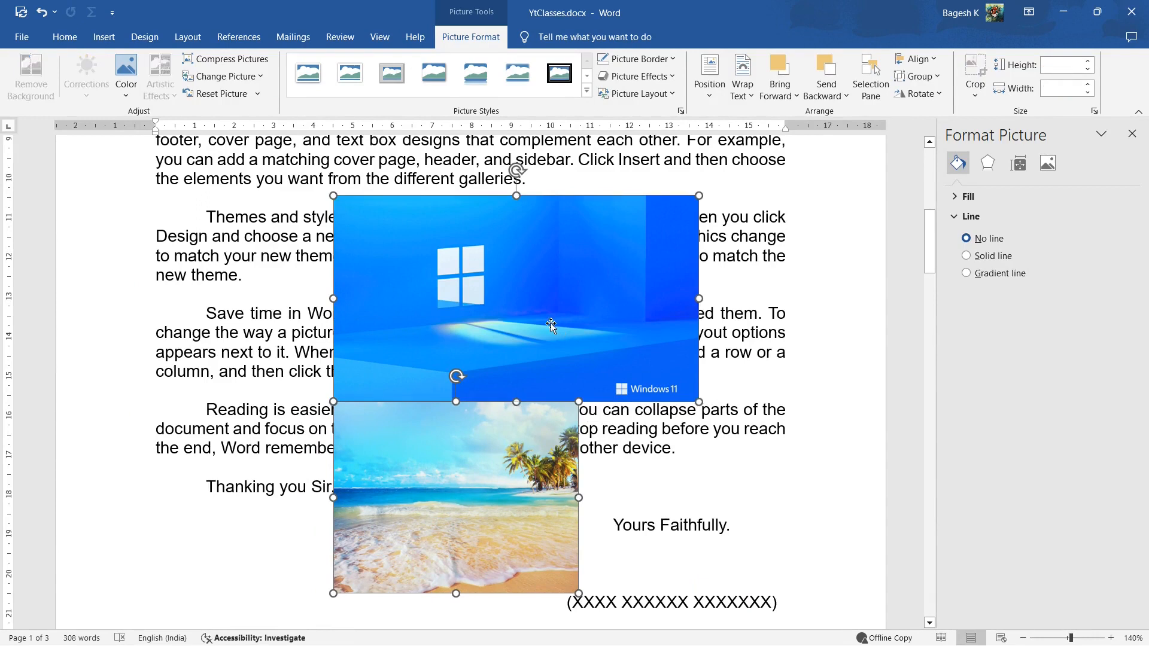
right_click(551, 325)
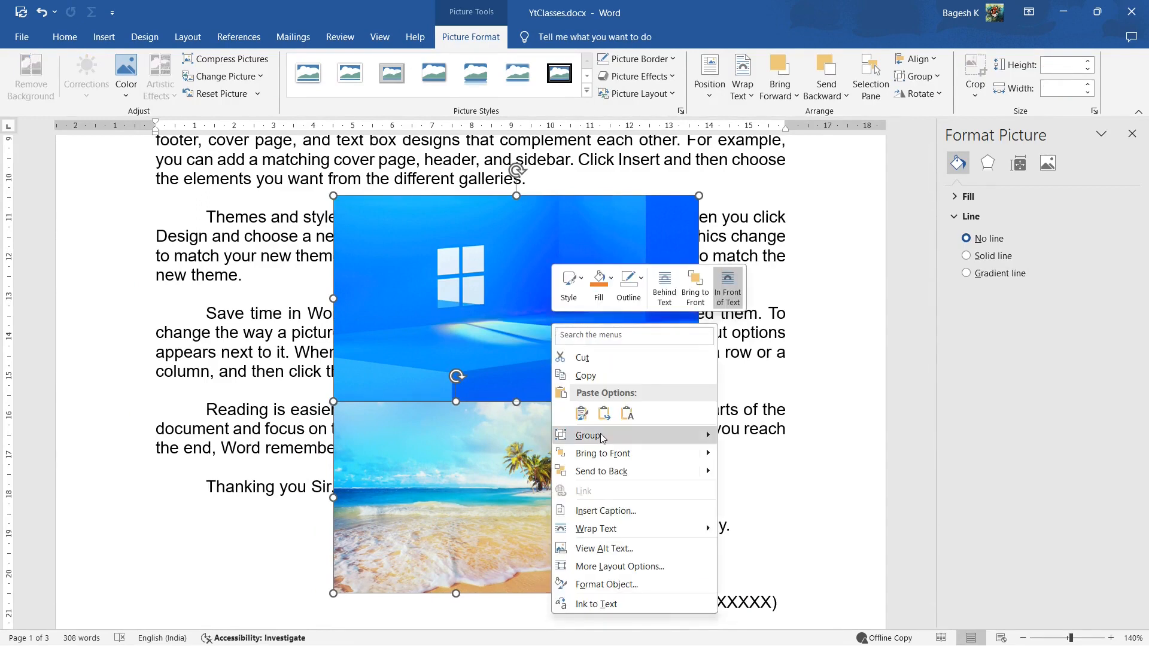
mouse_move(602, 437)
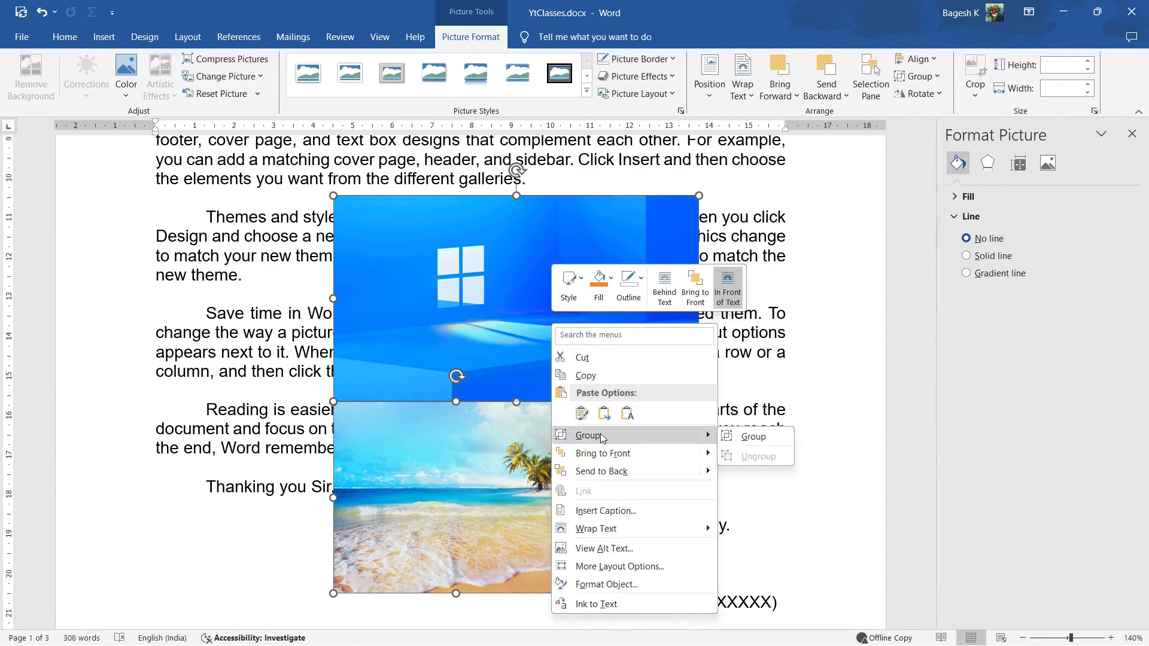
click(940, 78)
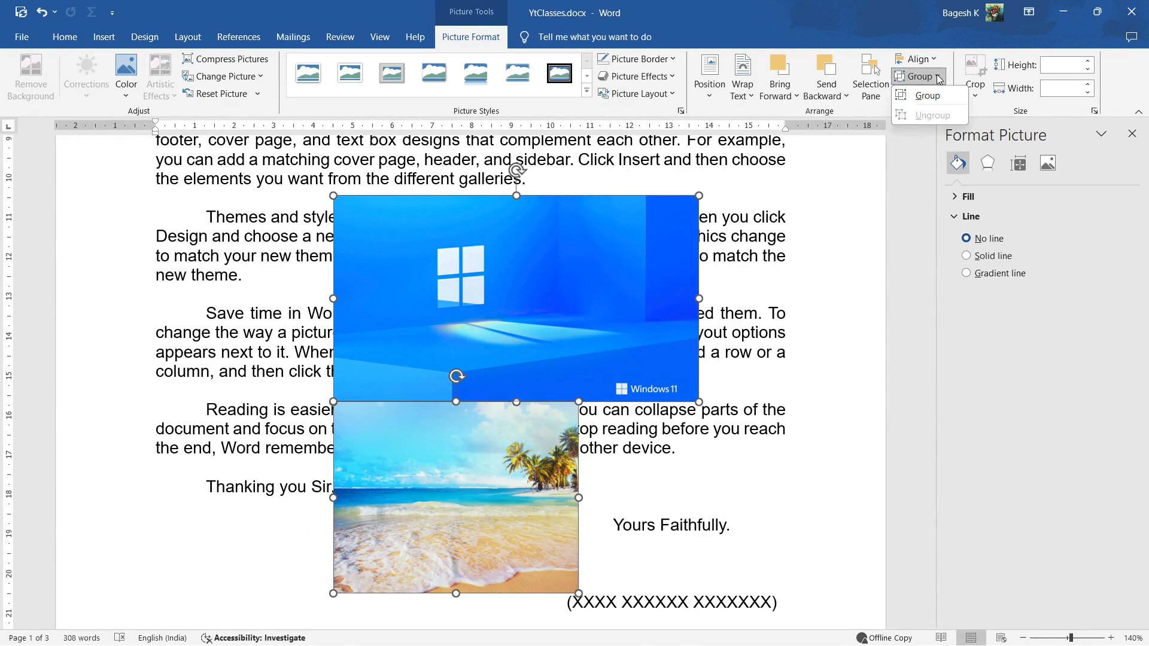
click(916, 97)
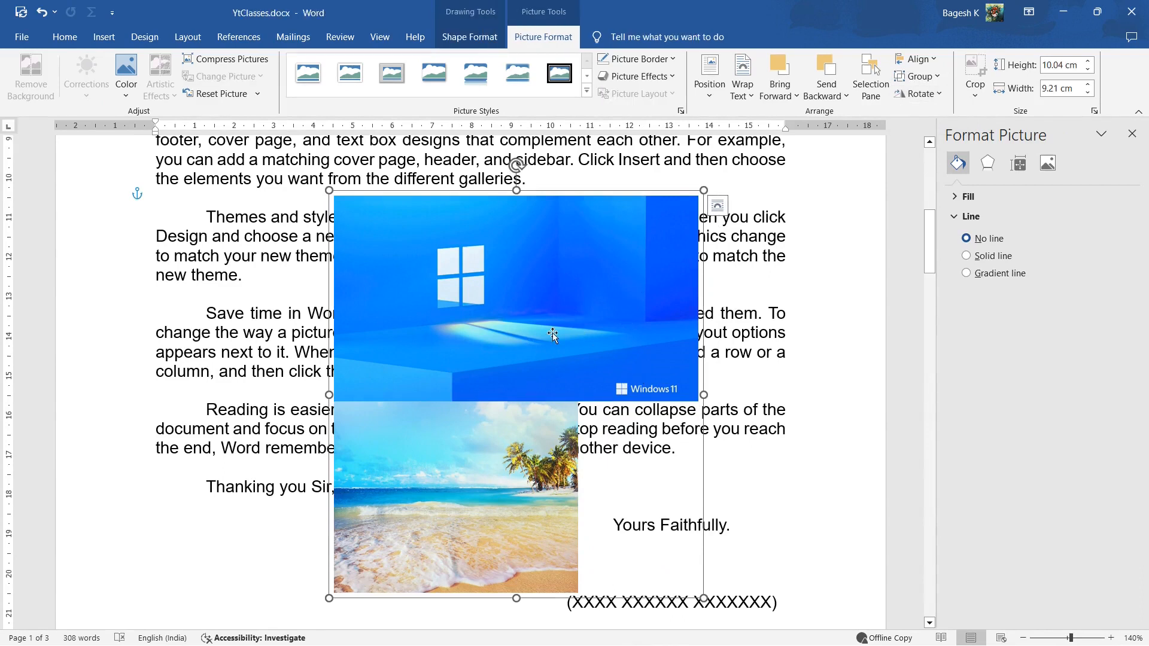
drag(567, 328, 541, 305)
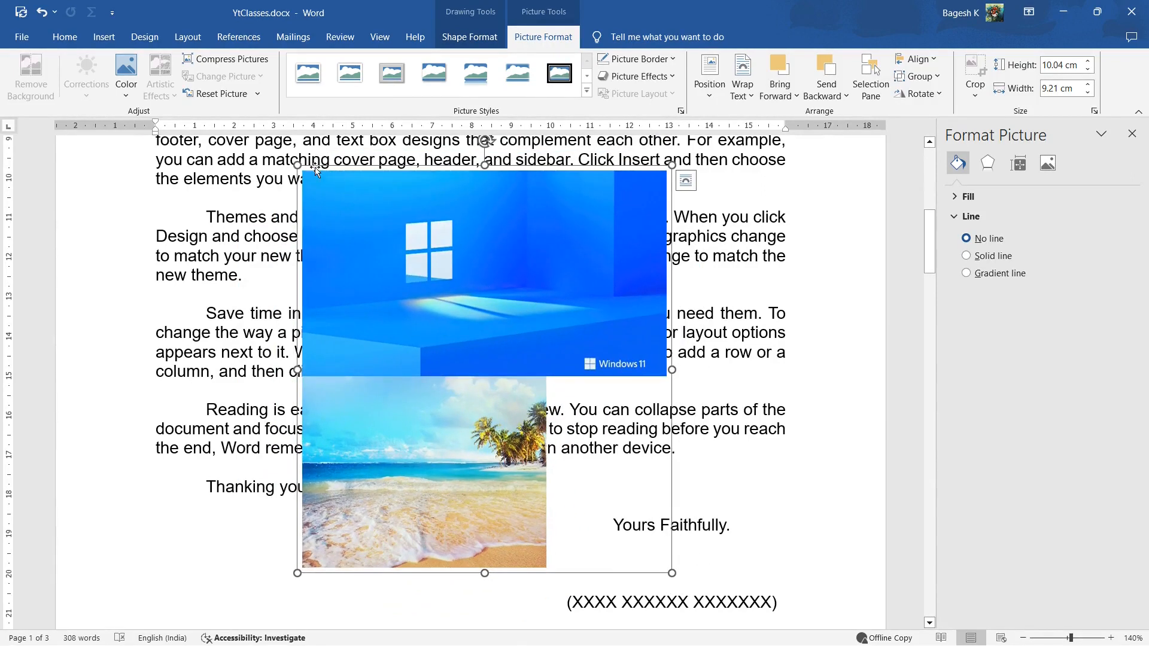
drag(294, 166, 297, 215)
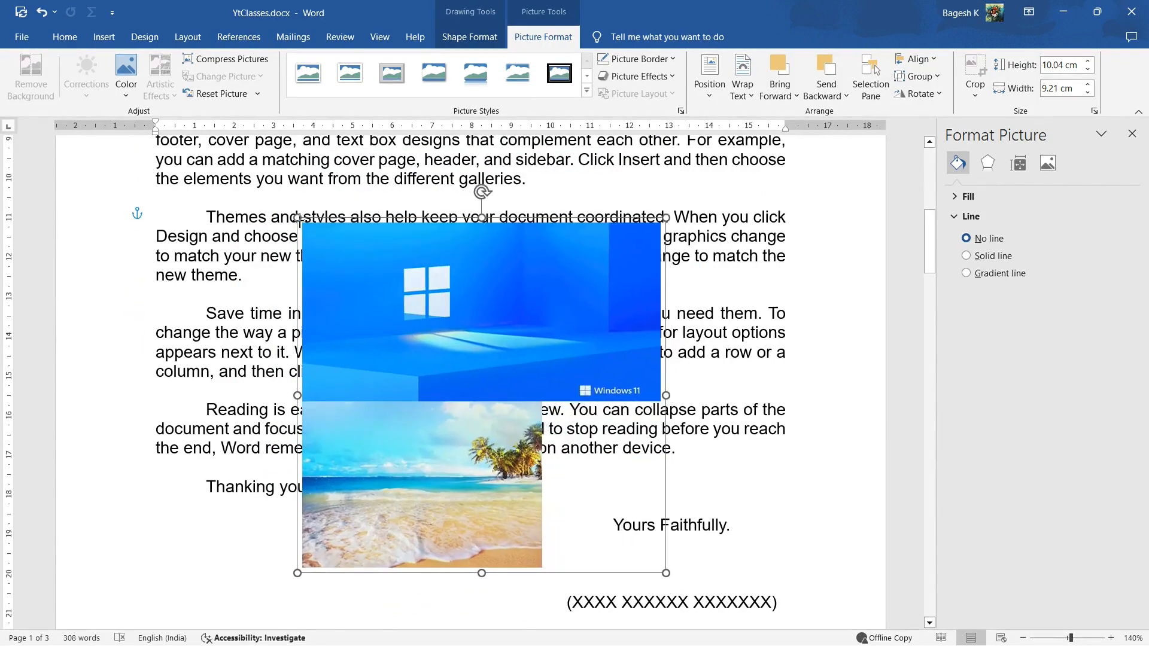
Ungroup the two pictures and move the Windows 11 picture slightly up and left, away from the beach picture
right_click(538, 282)
mouse_move(688, 394)
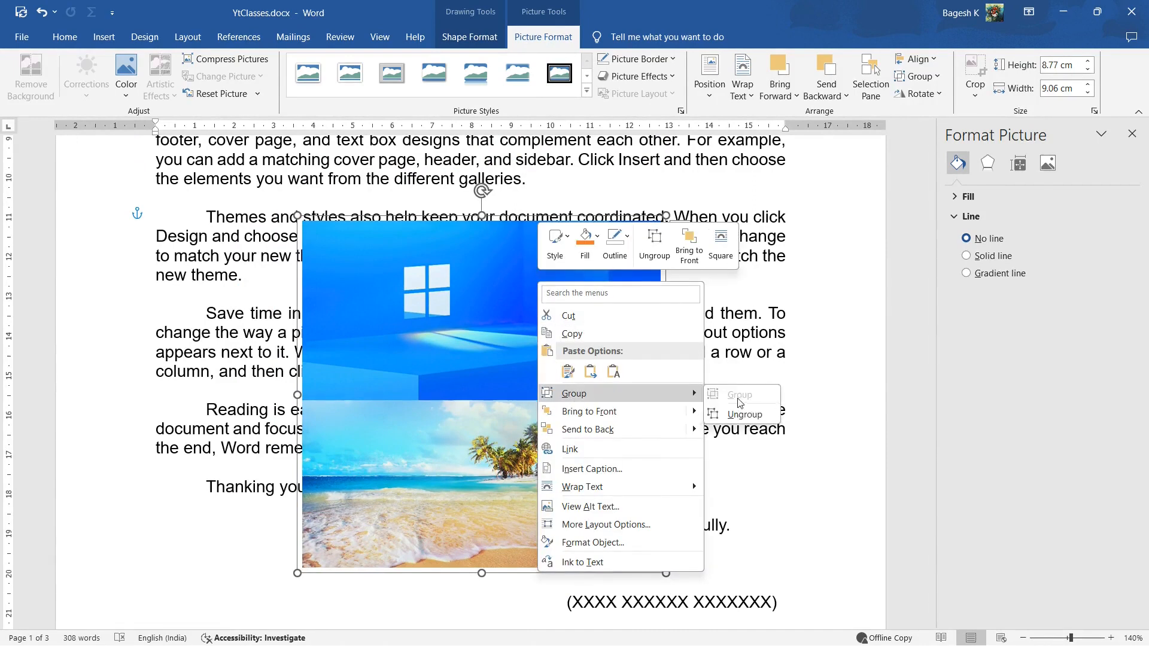
click(936, 80)
click(932, 116)
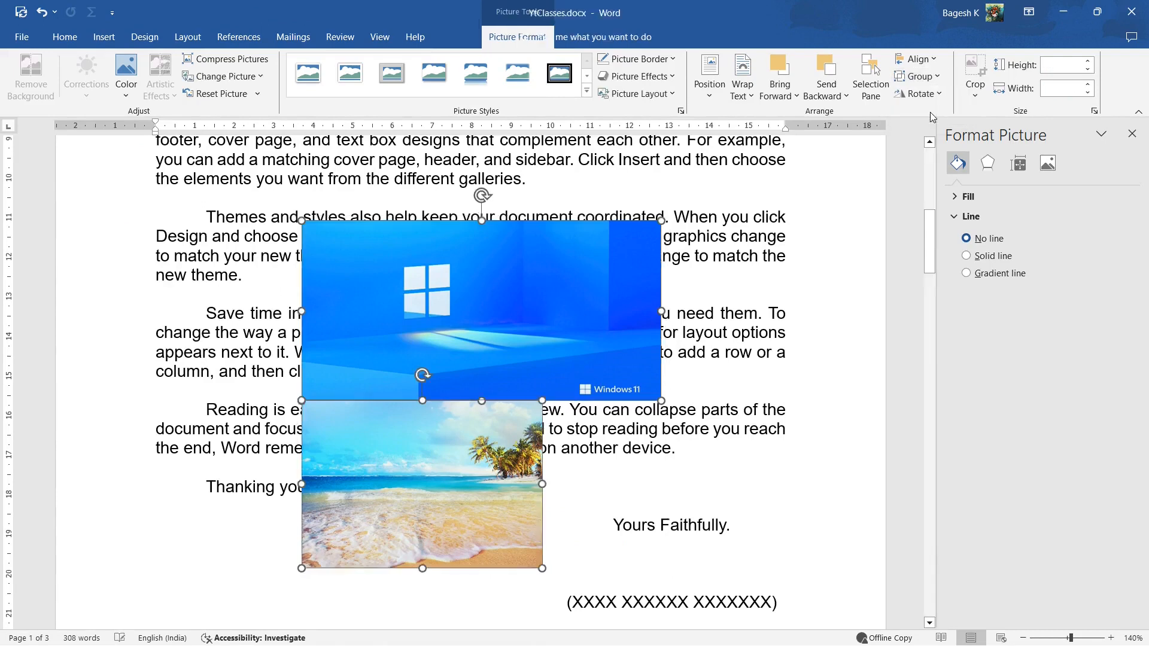
click(589, 435)
click(502, 332)
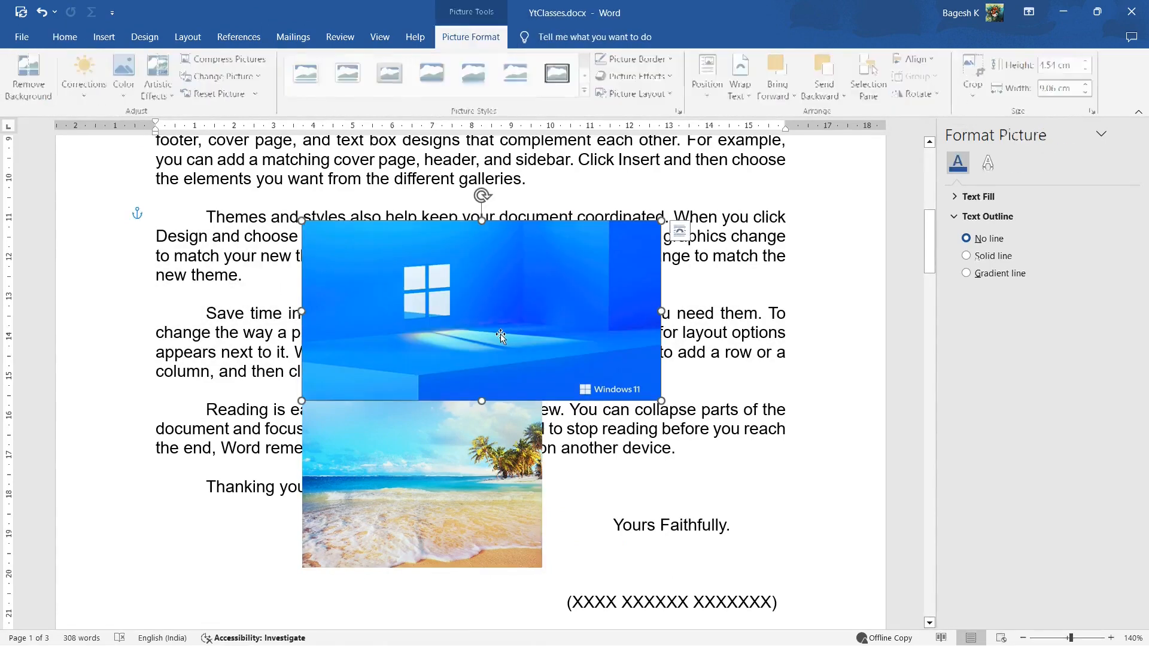
drag(504, 329, 501, 323)
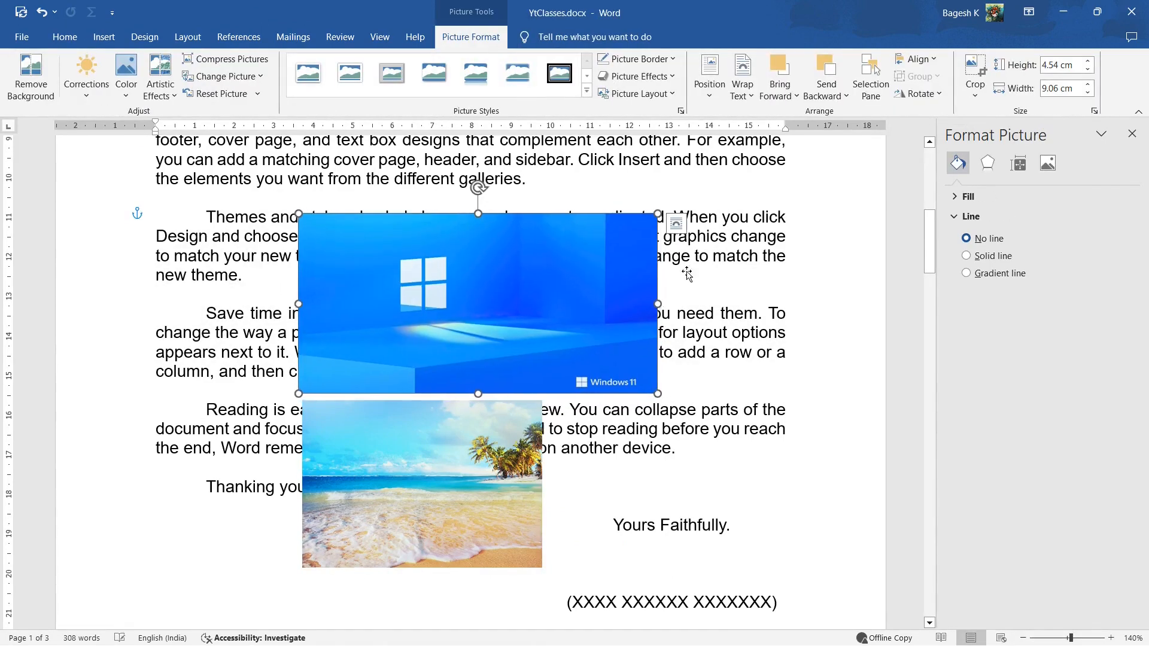
Review the rotation options for the Windows 11 picture and set its width to 9 cm with the height scaling proportionally
click(941, 105)
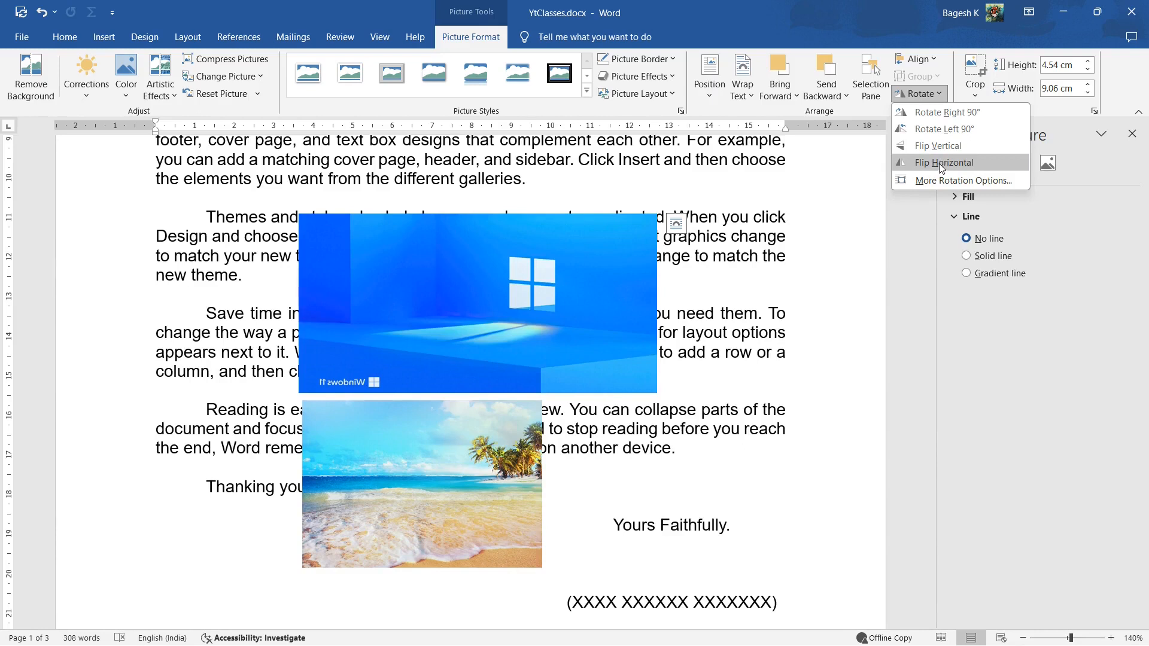
click(941, 95)
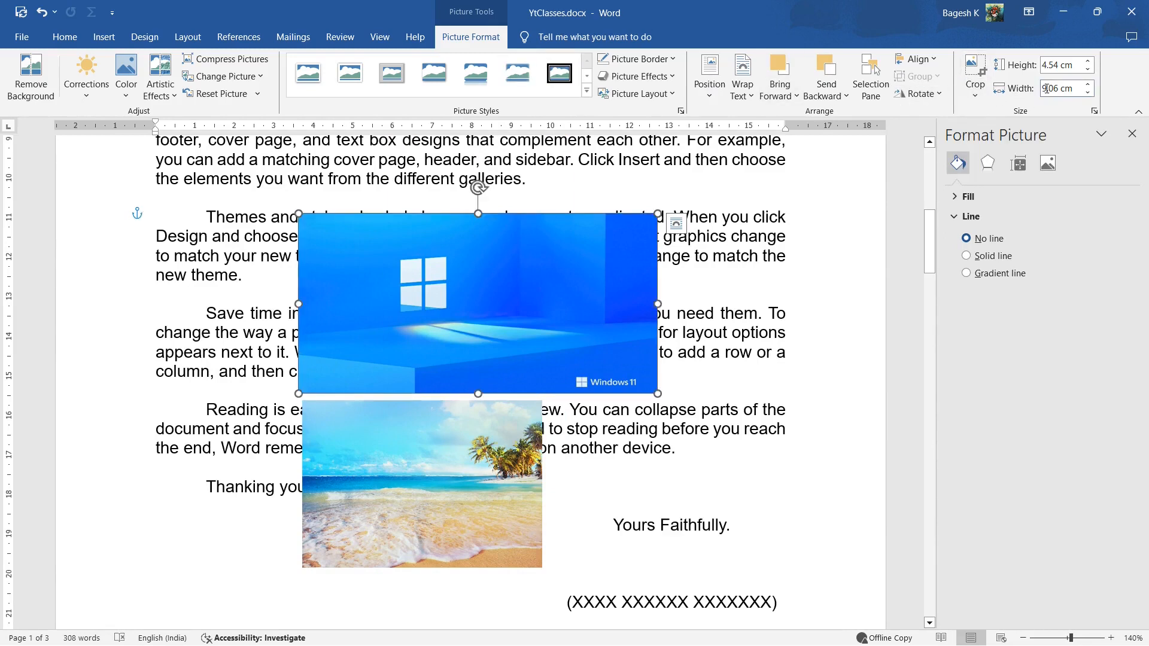
click(1088, 85)
click(1088, 93)
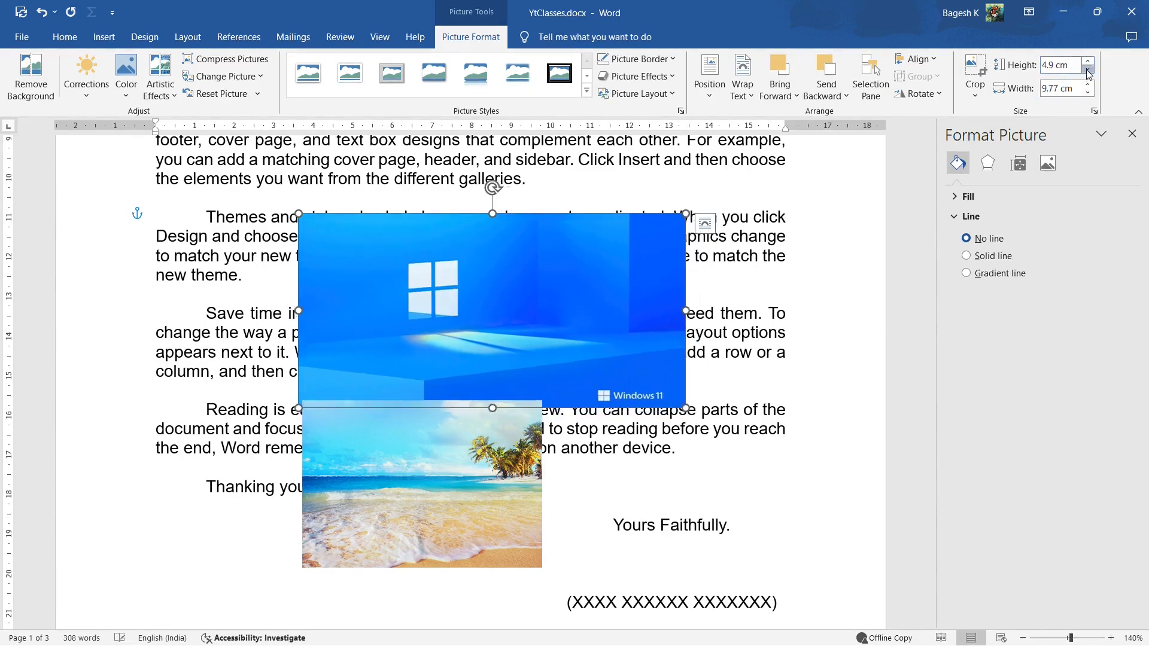
click(1088, 85)
click(1088, 93)
click(1088, 94)
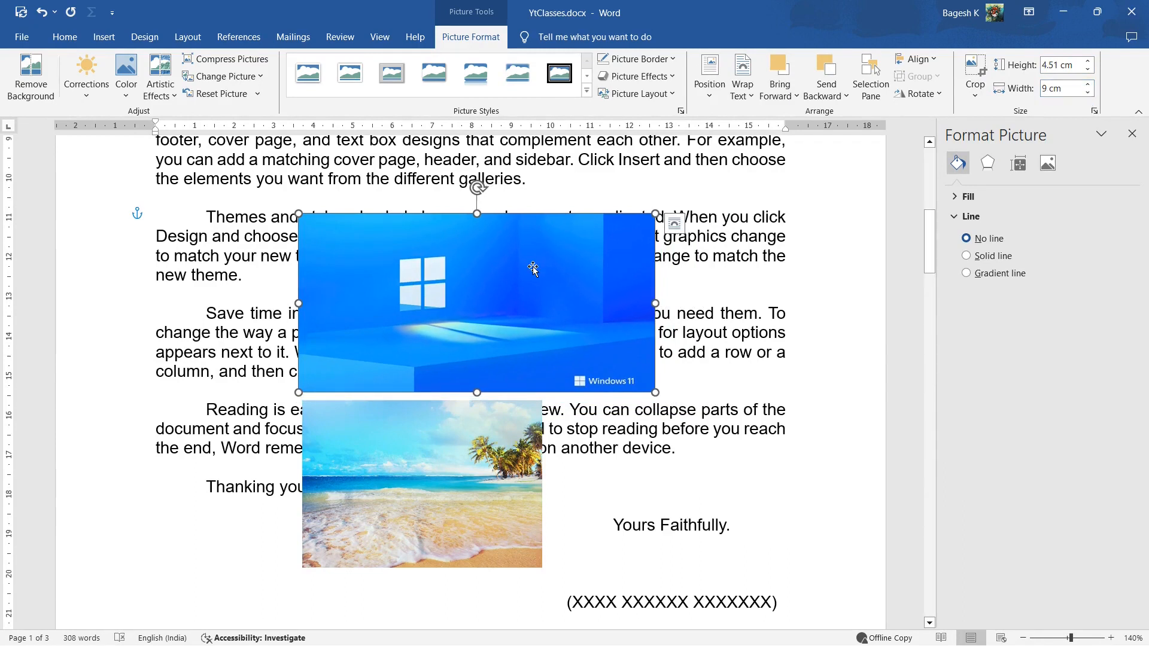
Delete the Windows 11 picture from the document
click(97, 41)
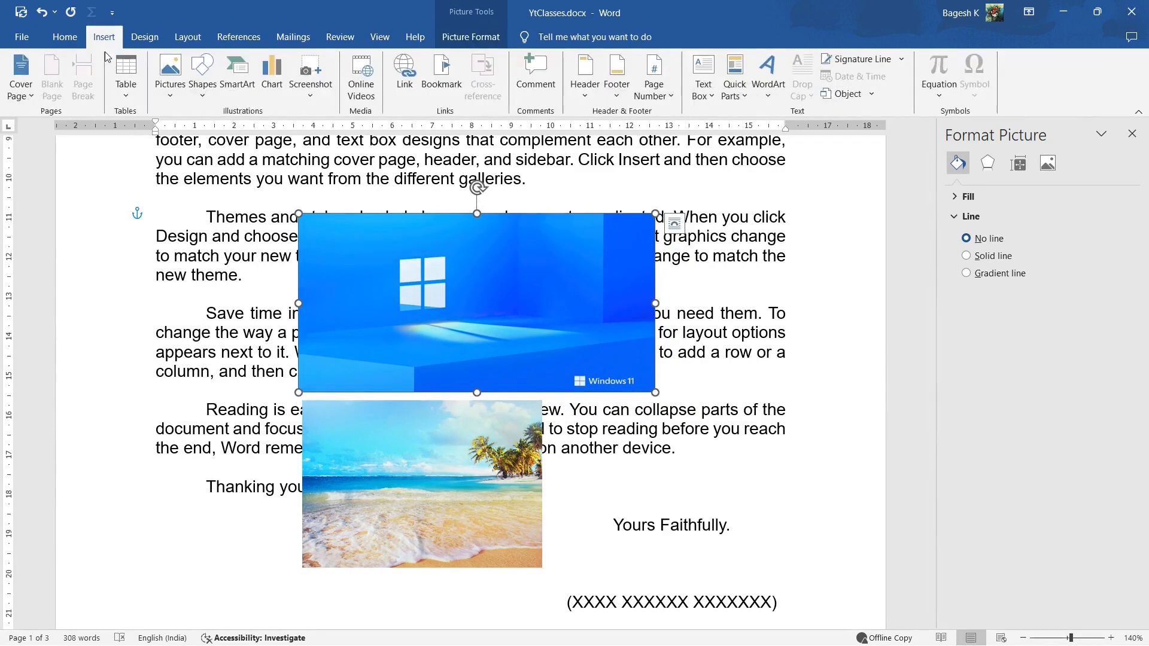
click(172, 96)
click(466, 307)
key(Delete)
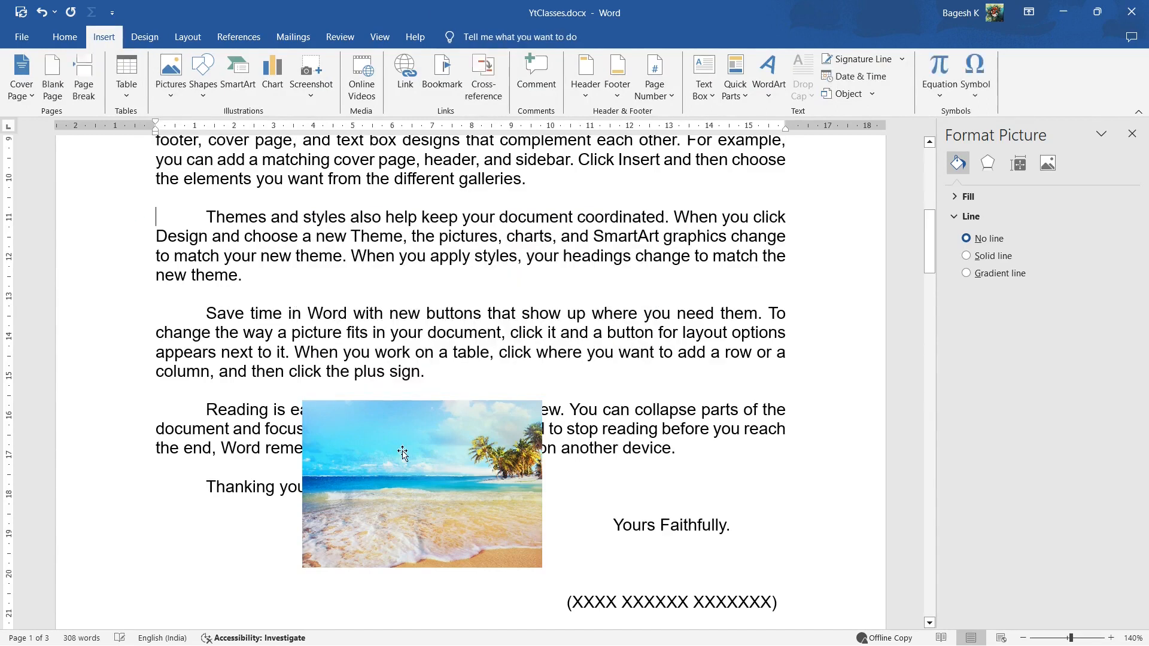